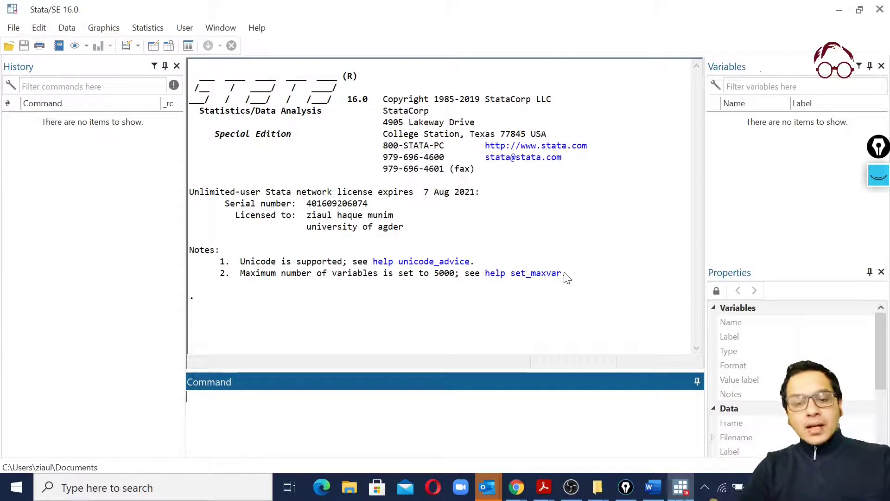
# Print the current working directory with pwd, and copy the full path of the 48. STATA folder from File Explorer.
pyautogui.write('pwd')
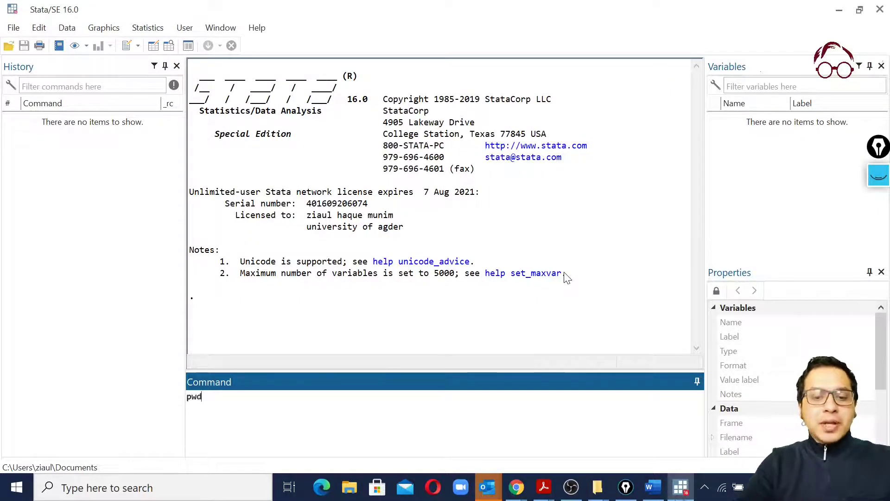
pyautogui.press('Return')
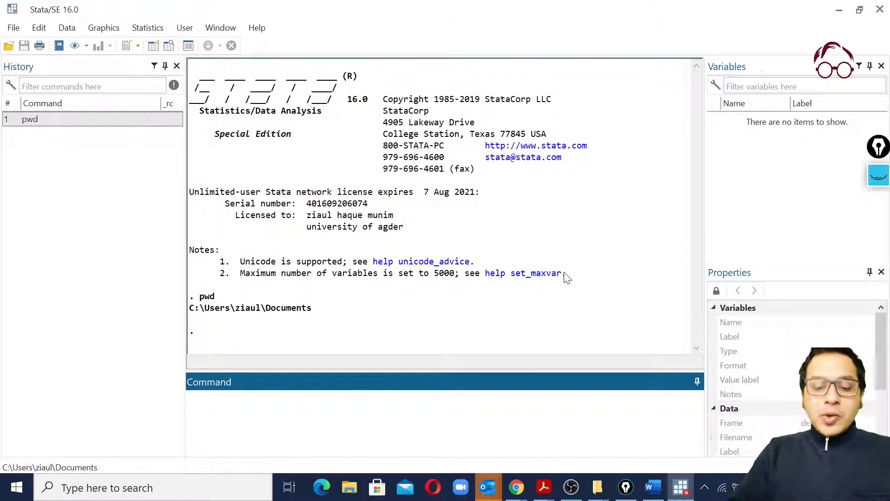
pyautogui.write('cd')
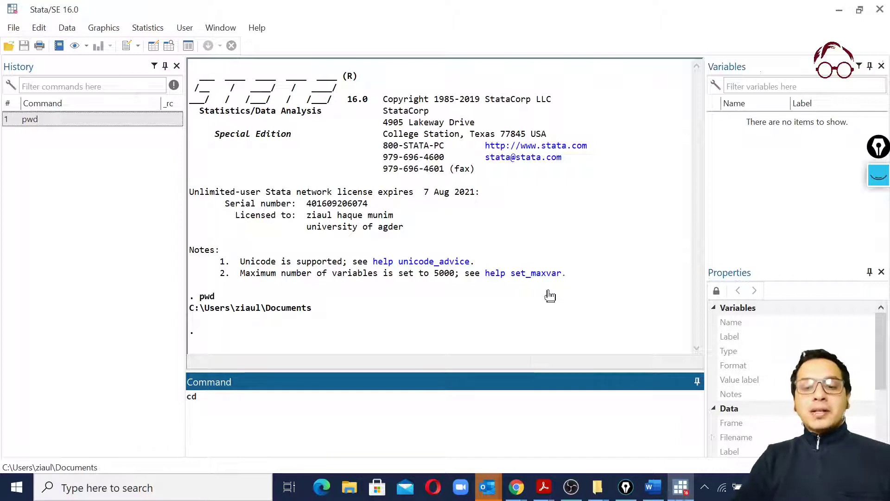
pyautogui.click(597, 487)
pyautogui.click(335, 110)
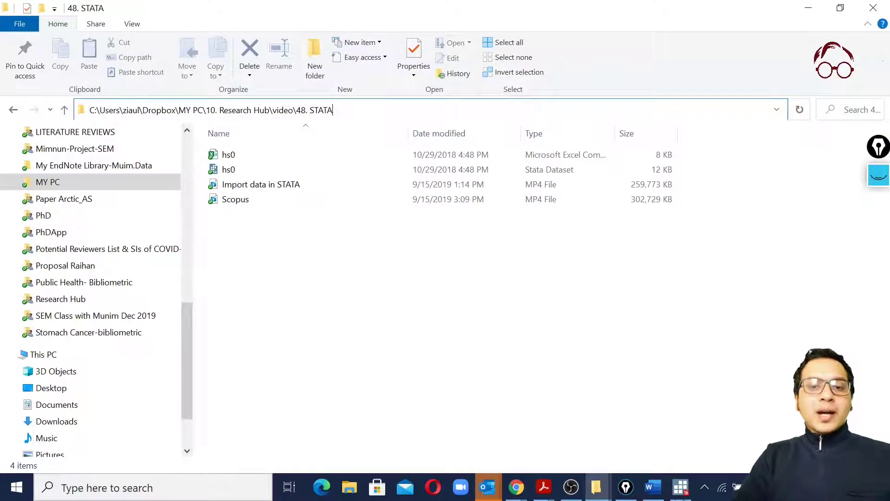
pyautogui.moveTo(334, 110); pyautogui.dragTo(89, 110)
pyautogui.hotkey('ctrl', 'c')
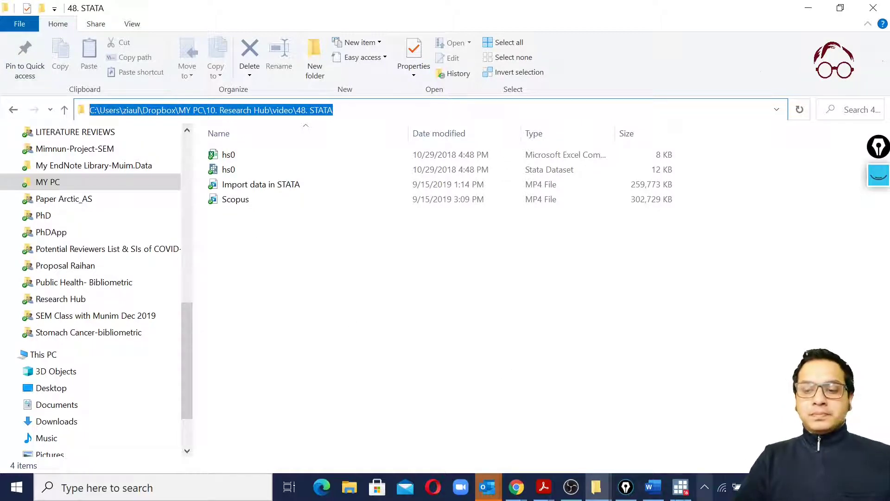
# Back in Stata, change the working directory with cd to the copied 48. STATA path in double quotes, and check it with pwd.
pyautogui.click(681, 487)
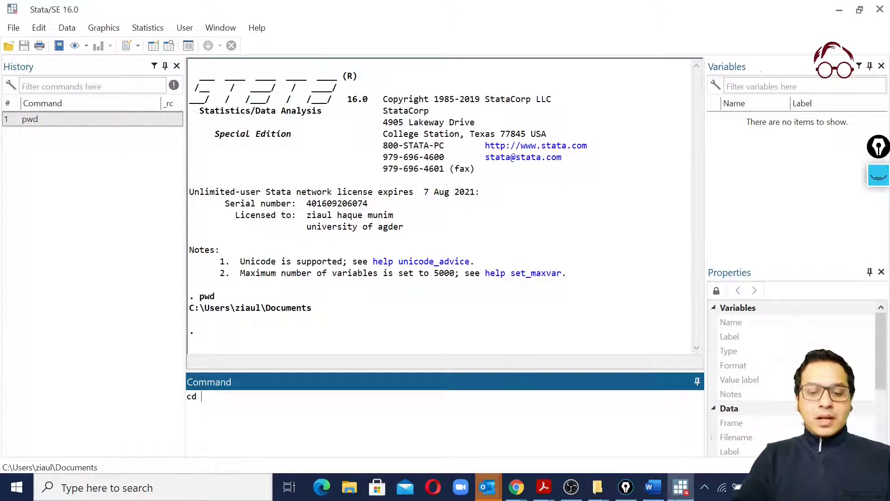
pyautogui.write('cd')
pyautogui.hotkey('ctrl', 'v')
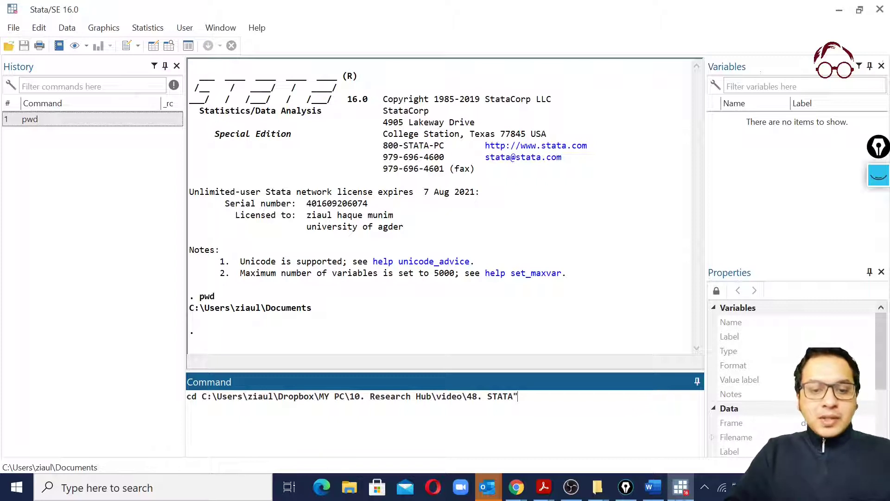
pyautogui.click(202, 396)
pyautogui.write('"')
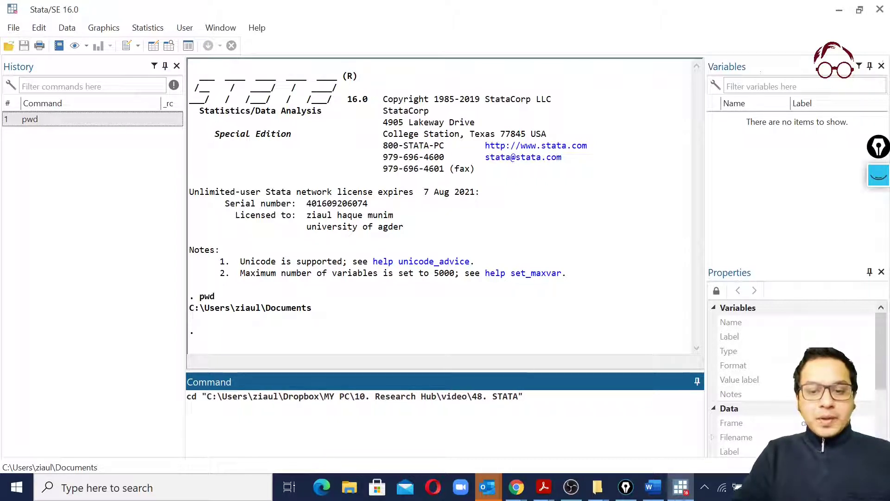
pyautogui.press('Return')
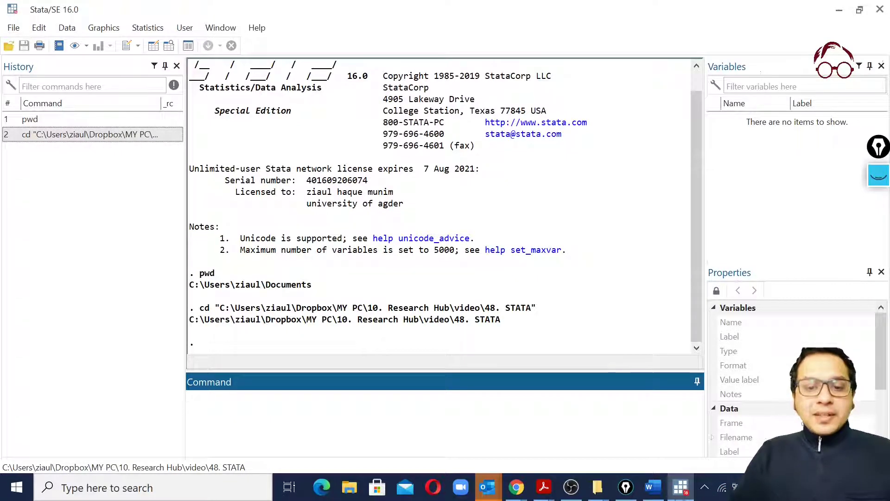
pyautogui.write('pwd')
pyautogui.press('Return')
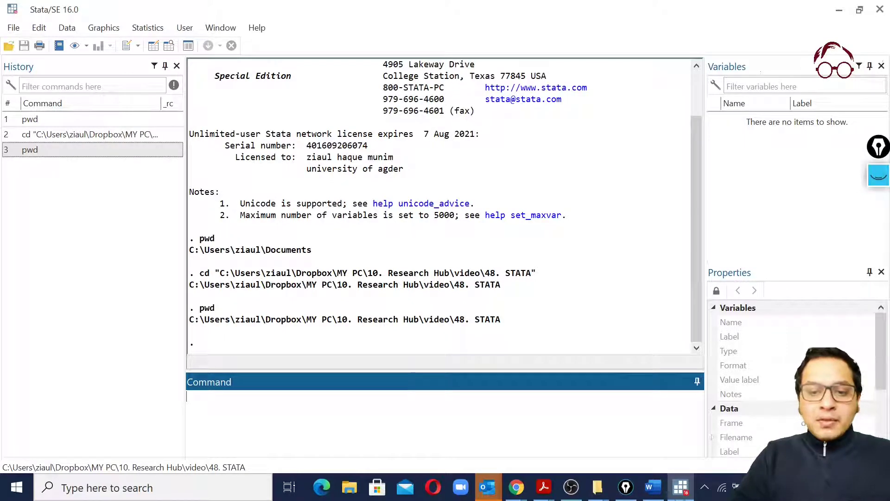
# Look at the hs0 CSV file and the hs0 Stata dataset in the 48. STATA folder in File Explorer.
pyautogui.moveTo(598, 487)
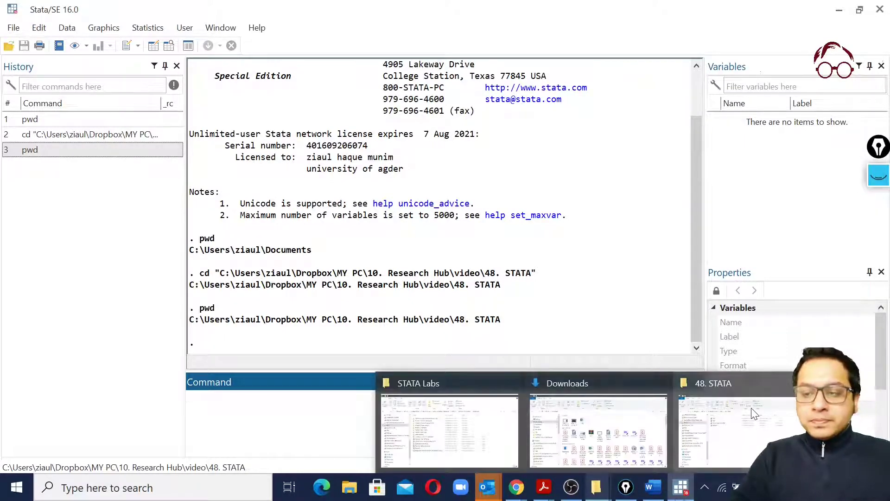
pyautogui.click(749, 412)
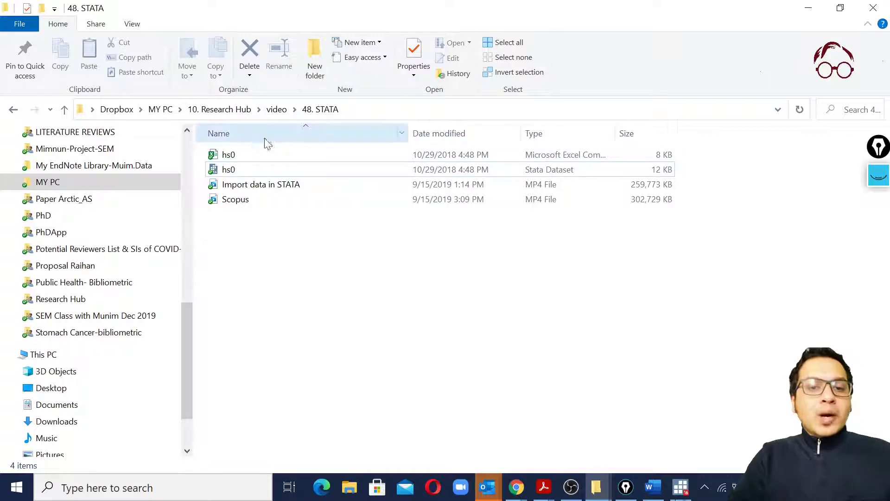
pyautogui.click(248, 168)
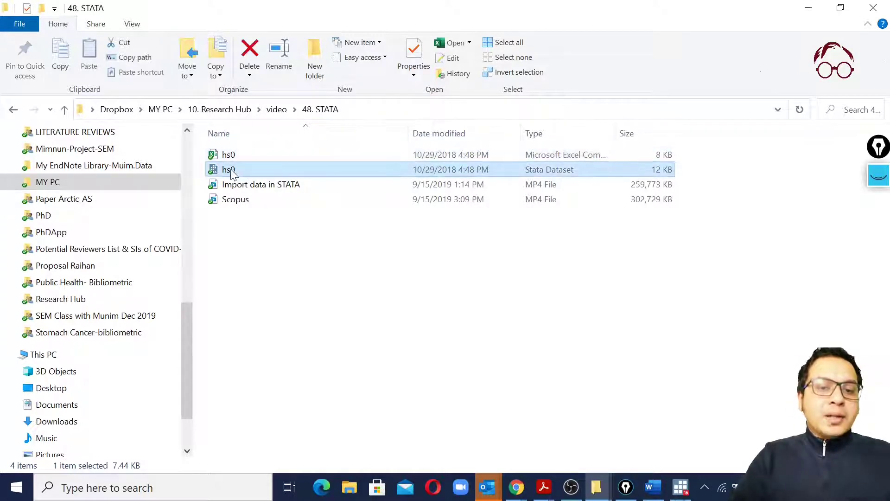
pyautogui.click(251, 151)
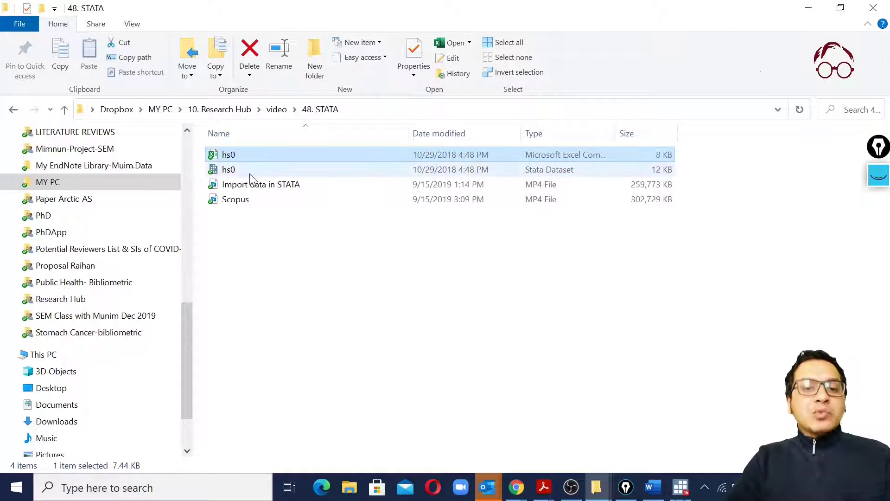
pyautogui.click(249, 173)
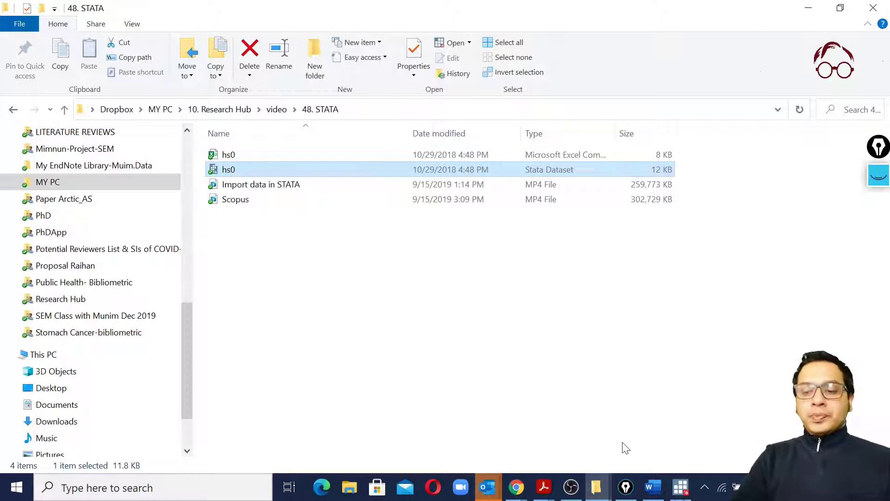
# Return to Stata, load the Stata dataset with the command use hs0, and look through its variables.
pyautogui.click(681, 487)
pyautogui.write('use hs0')
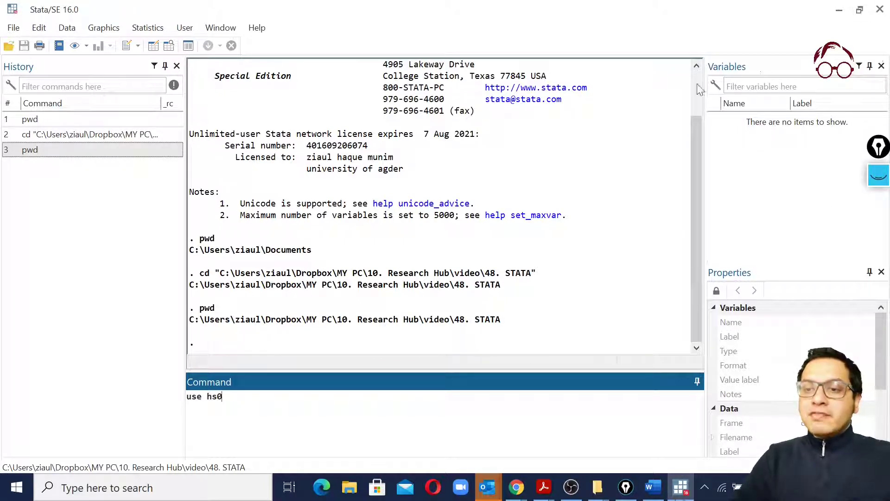
pyautogui.press('Return')
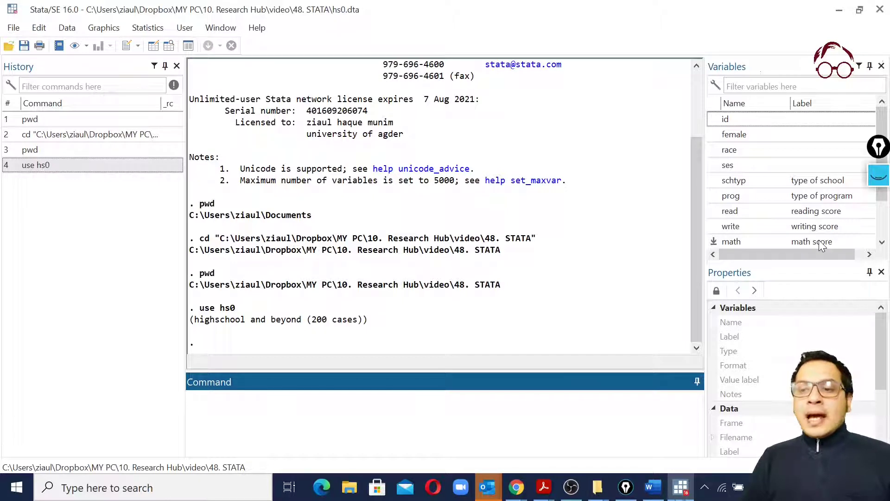
pyautogui.scroll(-1, 819, 241)
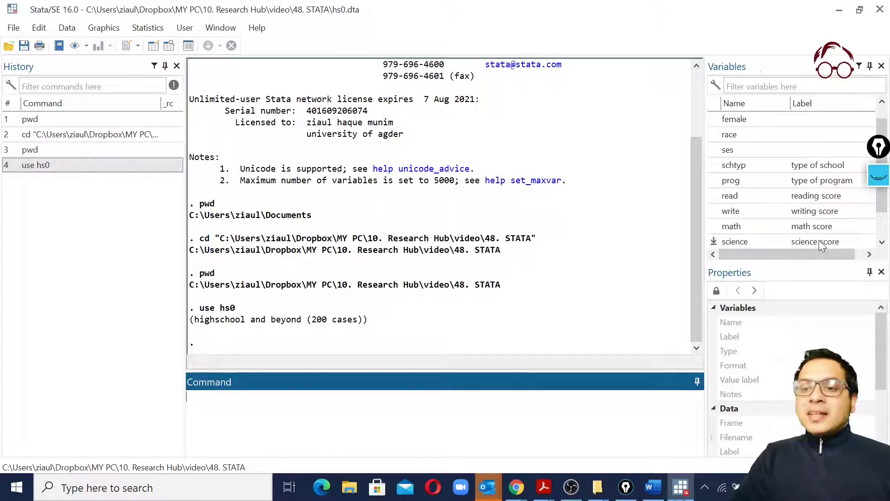
pyautogui.scroll(1, 820, 197)
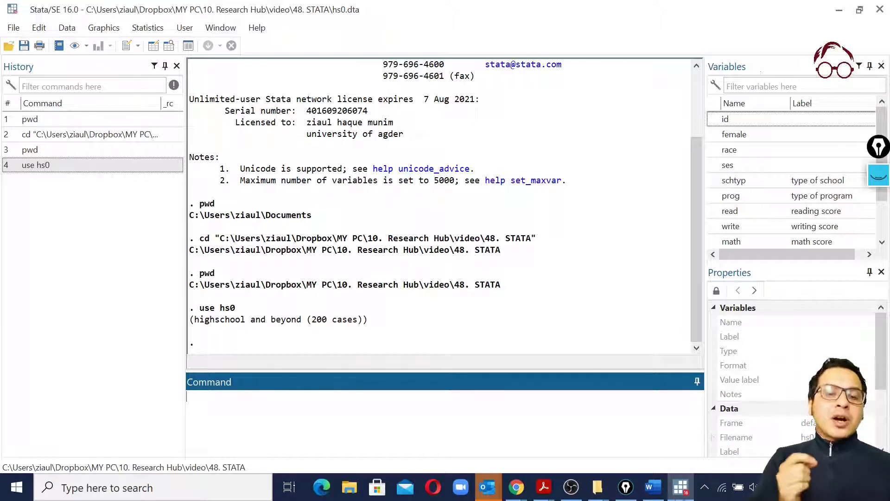
# Import the CSV file in place of the data in memory with the command insheet using hs0.csv, clear.
pyautogui.write('inshee')
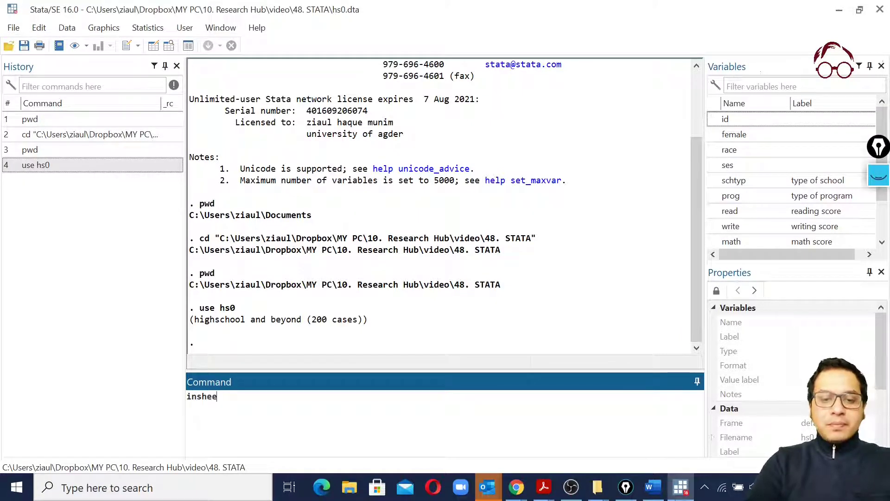
pyautogui.write('t s')
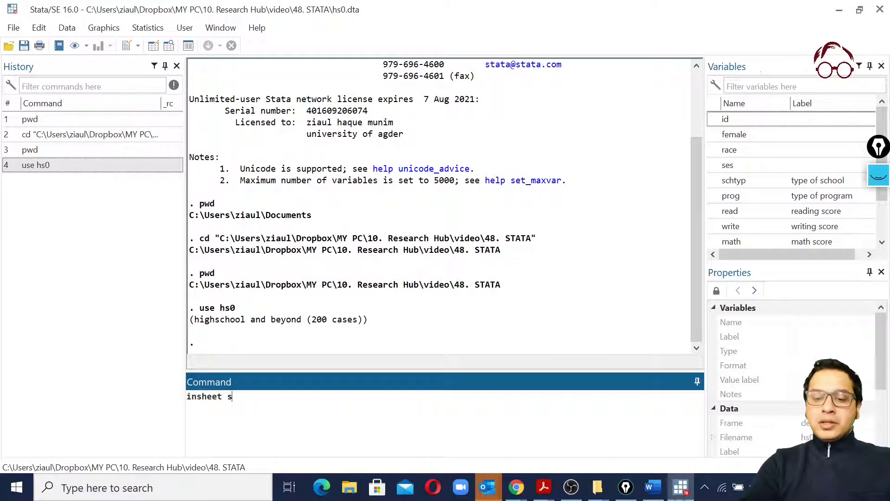
pyautogui.write('uing')
pyautogui.press('BackSpace')
pyautogui.press('BackSpace')
pyautogui.press('BackSpace')
pyautogui.press('BackSpace')
pyautogui.press('BackSpace')
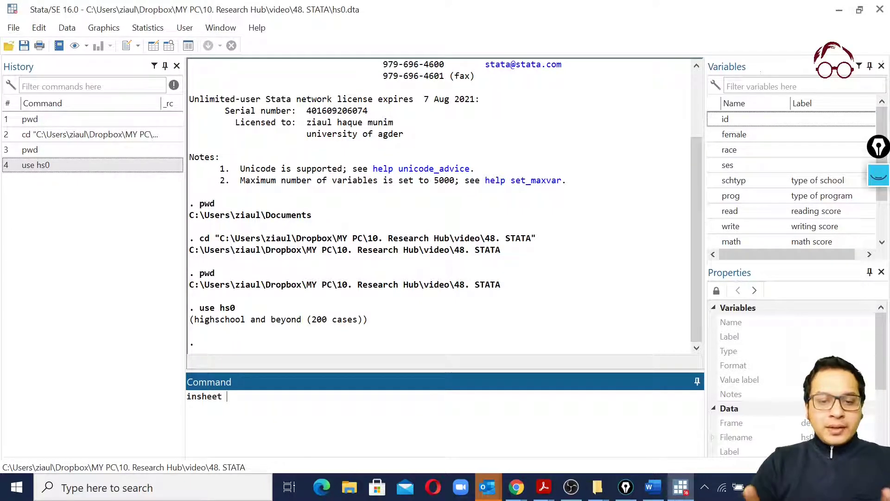
pyautogui.write('usin')
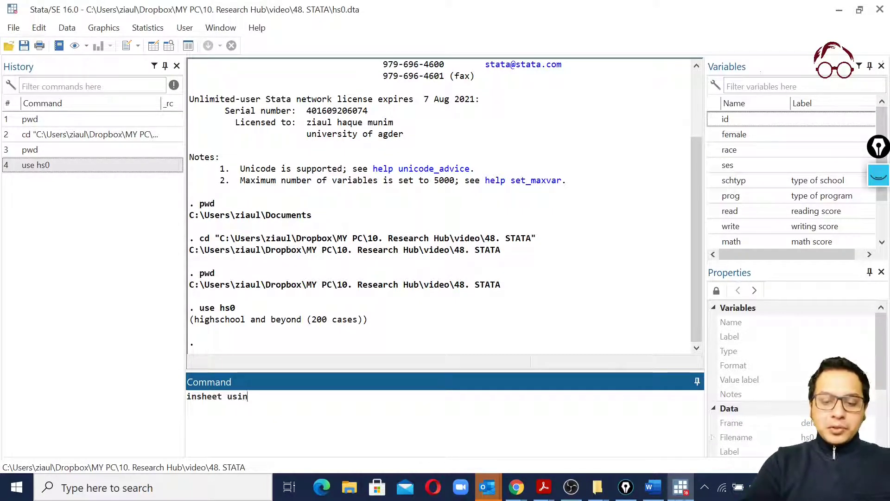
pyautogui.write('g hs=')
pyautogui.press('BackSpace')
pyautogui.write('0')
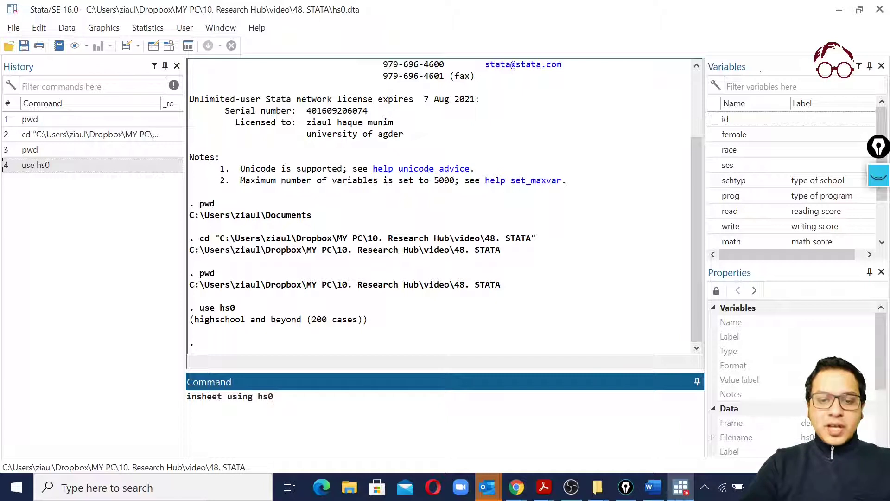
pyautogui.write('.csv, clear')
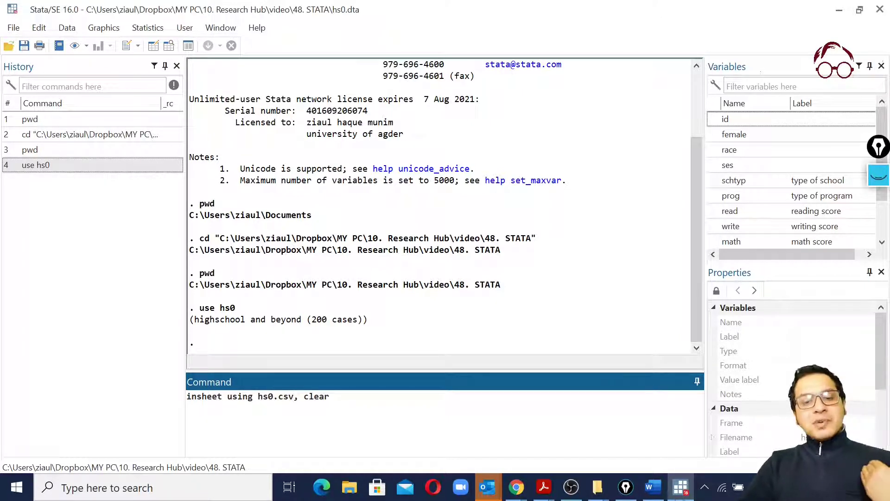
pyautogui.click(305, 396)
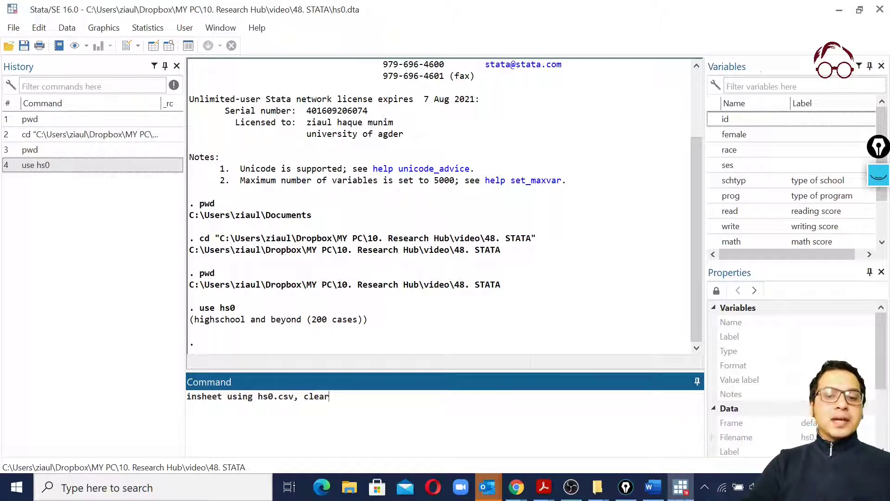
pyautogui.press('Return')
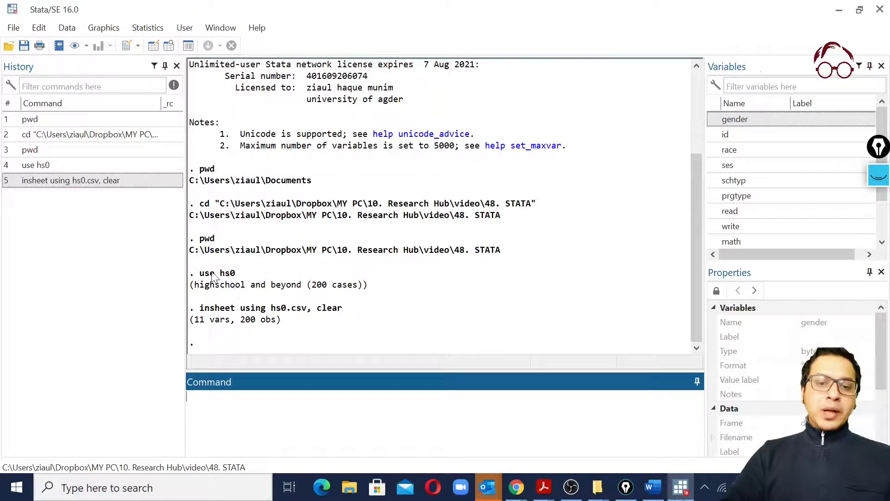
# Try to reload the Stata dataset with use hs0, without the clear option.
pyautogui.write('us')
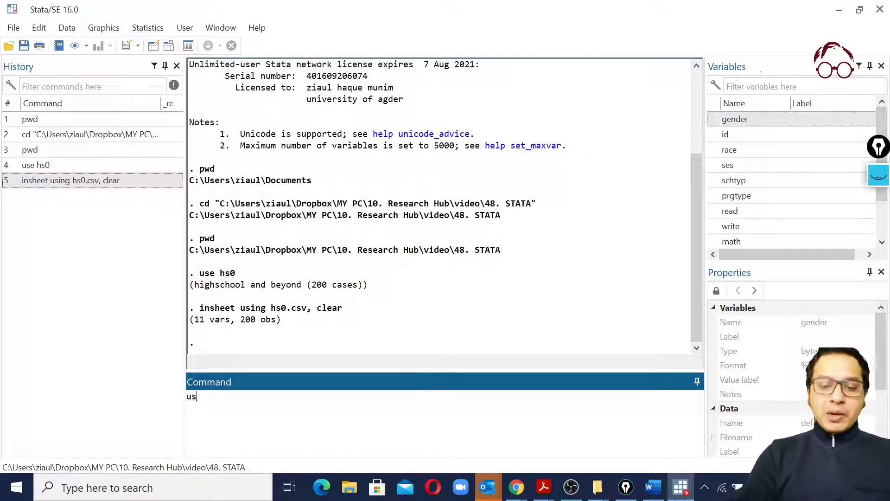
pyautogui.write('e hs0')
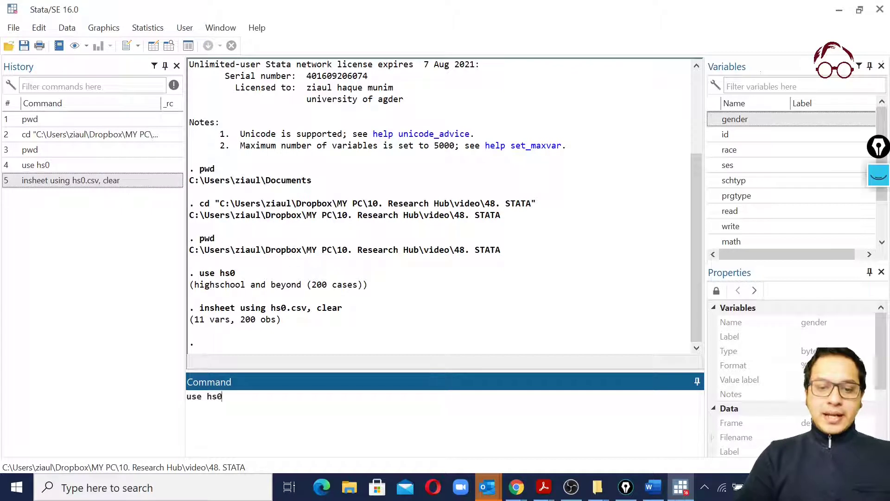
pyautogui.press('Return')
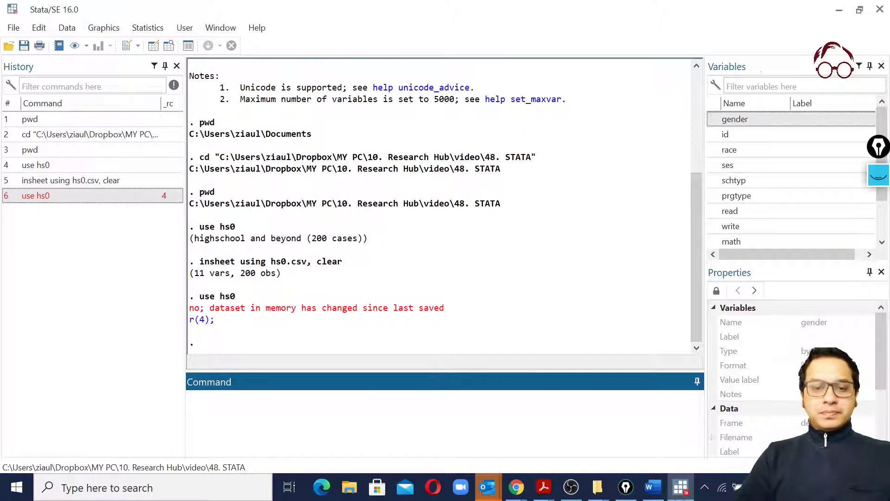
# Reload the Stata dataset with the command use hs0, clear, and look through the variable list.
pyautogui.write('use h')
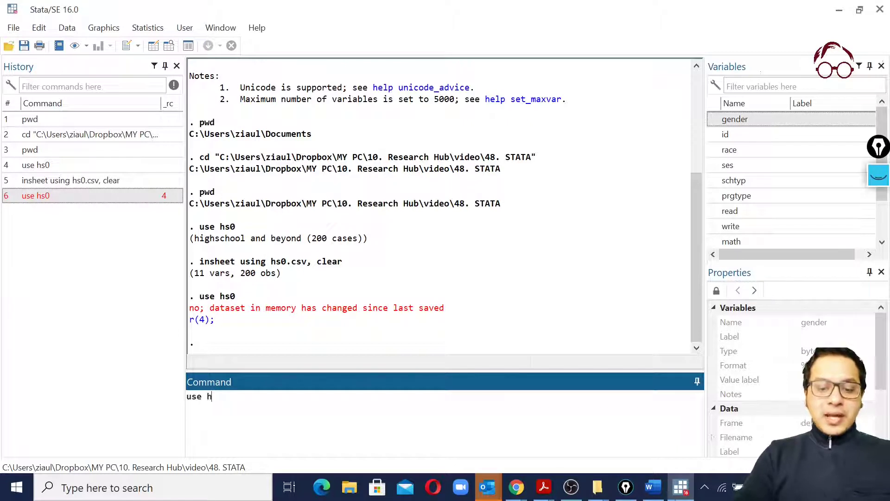
pyautogui.write('s0, clear')
pyautogui.press('Return')
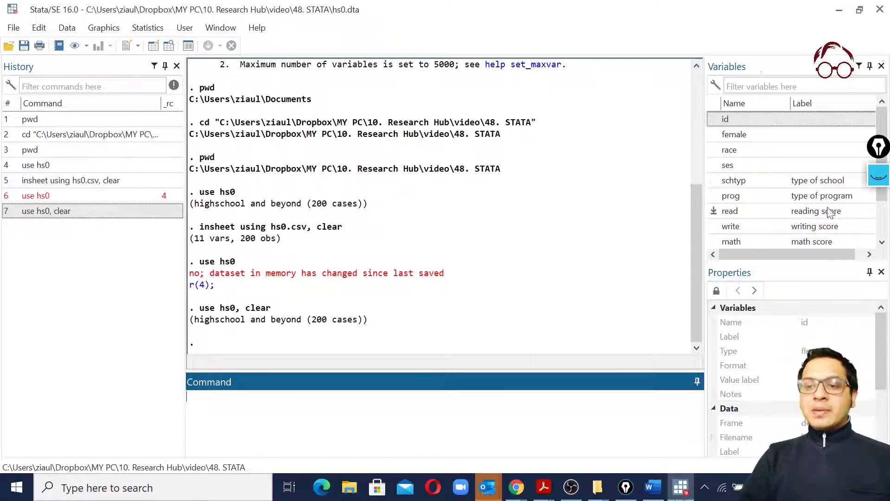
pyautogui.scroll(-1, 829, 238)
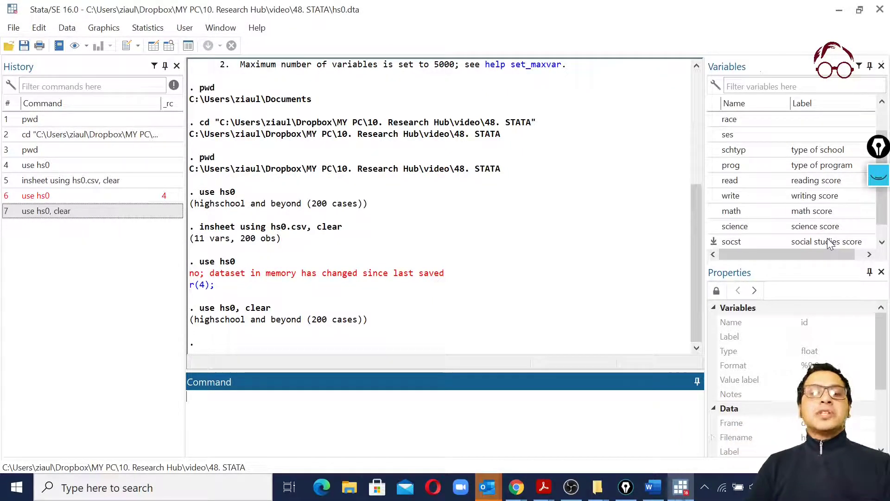
# Switch to the ResearchHUB Data & Codes page in Chrome and examine the downloads for the Statistics with STATA Playlist.
pyautogui.moveTo(515, 492)
pyautogui.click(471, 426)
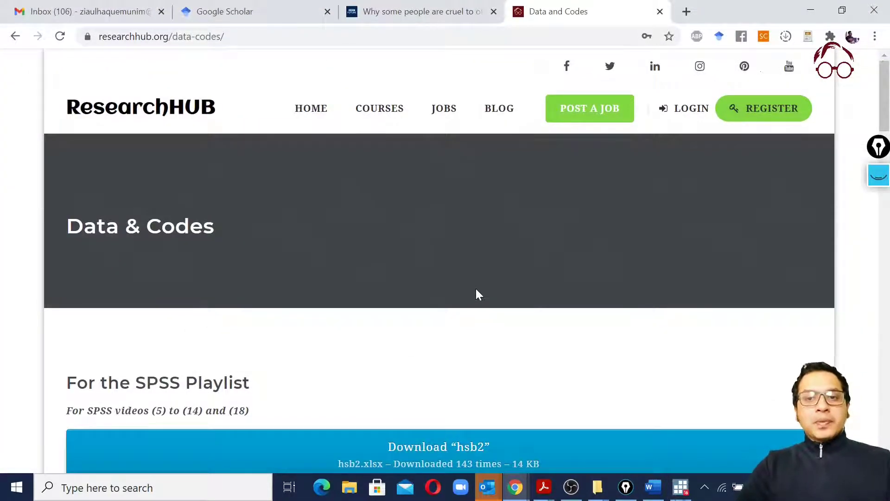
pyautogui.scroll(-6, 476, 289)
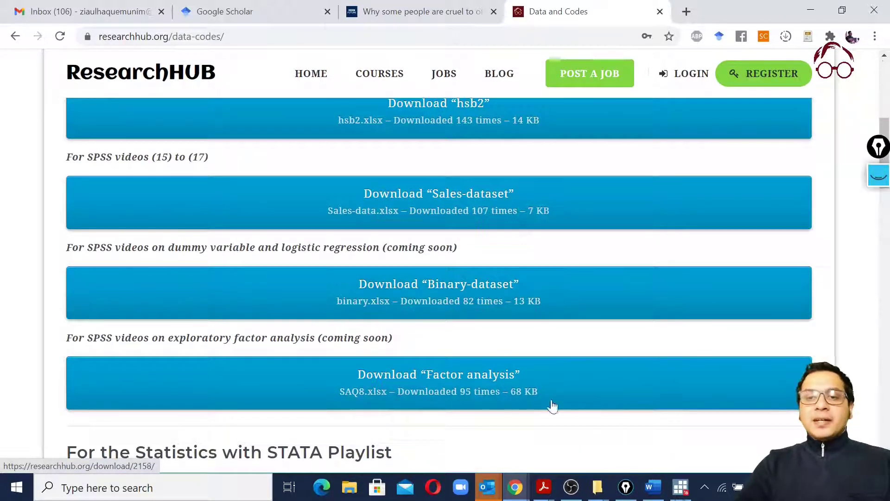
pyautogui.scroll(4, 503, 310)
pyautogui.scroll(3, 502, 310)
pyautogui.moveTo(500, 111)
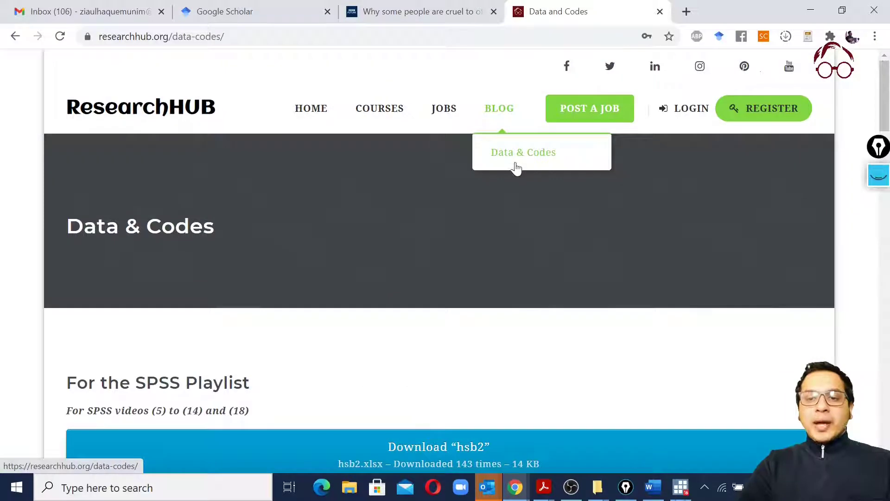
pyautogui.scroll(-4, 565, 332)
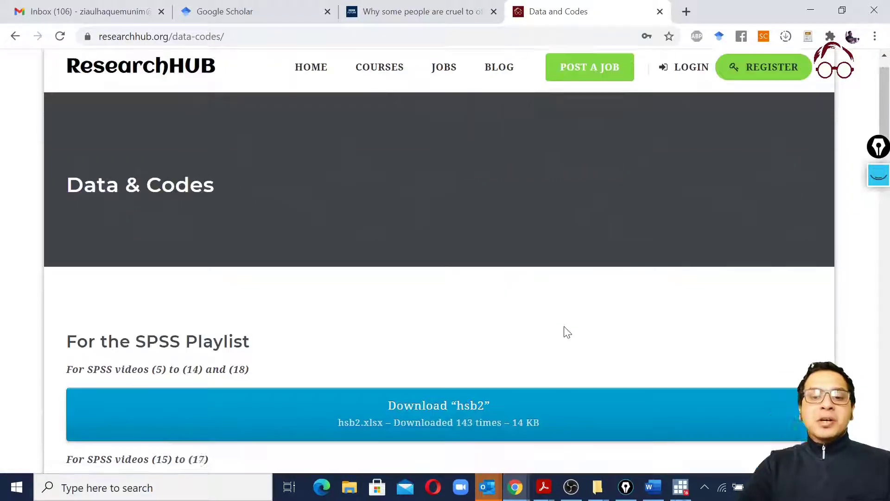
pyautogui.scroll(-3, 796, 374)
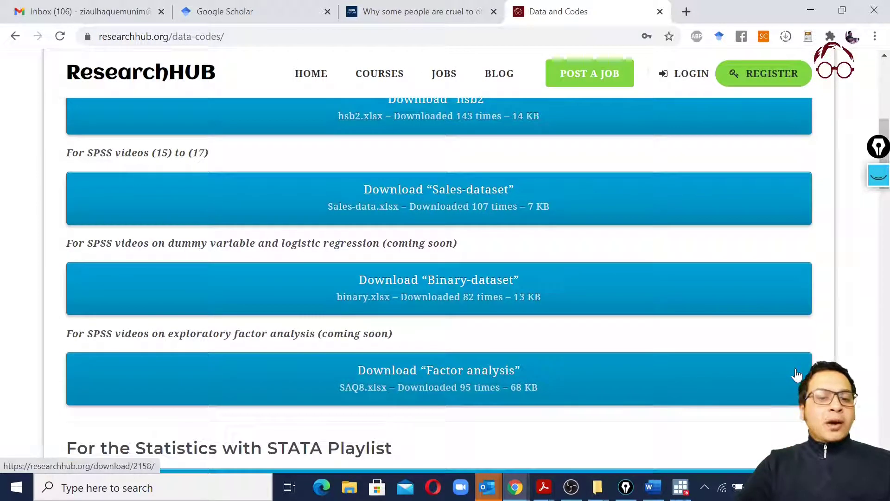
pyautogui.scroll(-3, 797, 375)
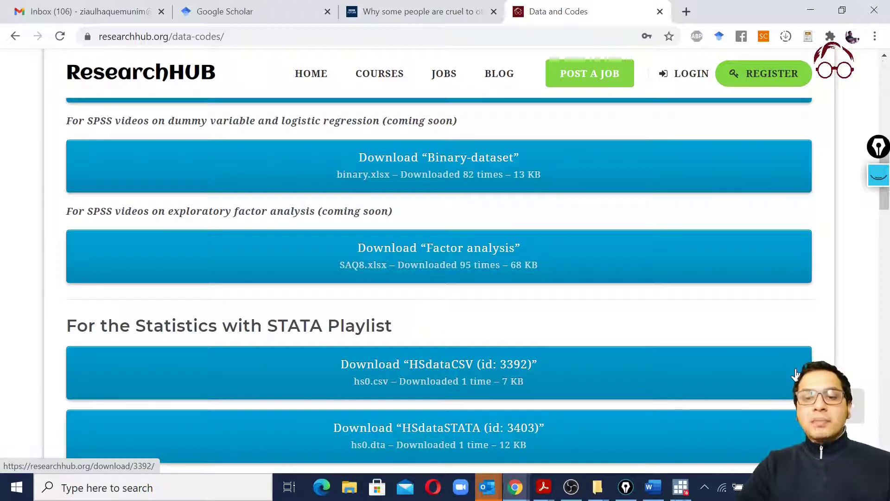
pyautogui.scroll(-3, 829, 326)
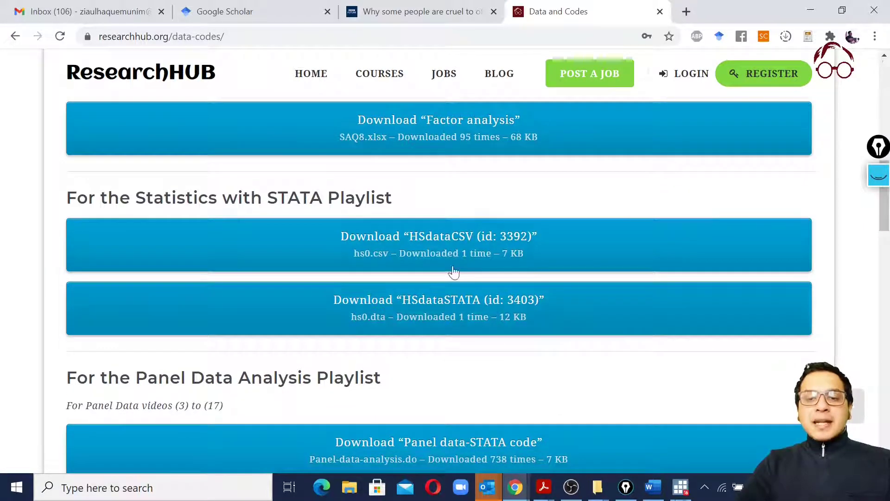
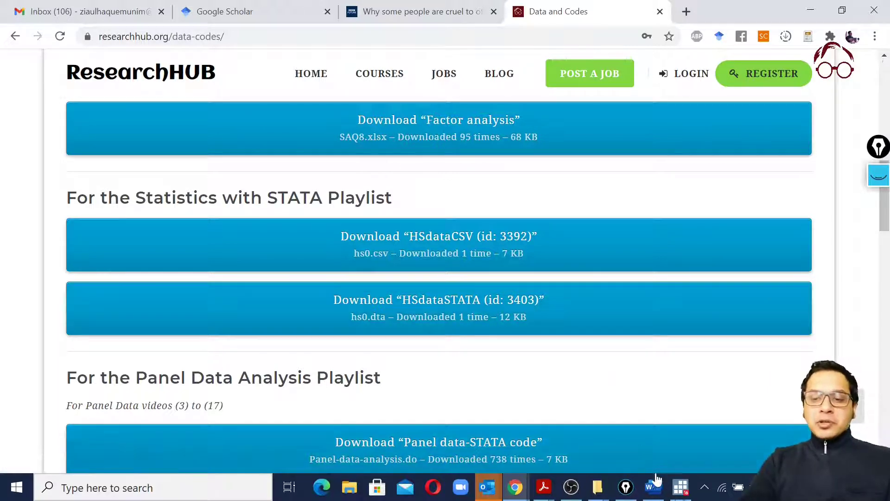
# Return to Stata and remove the dataset from memory with the command clear.
pyautogui.click(680, 487)
pyautogui.write('c')
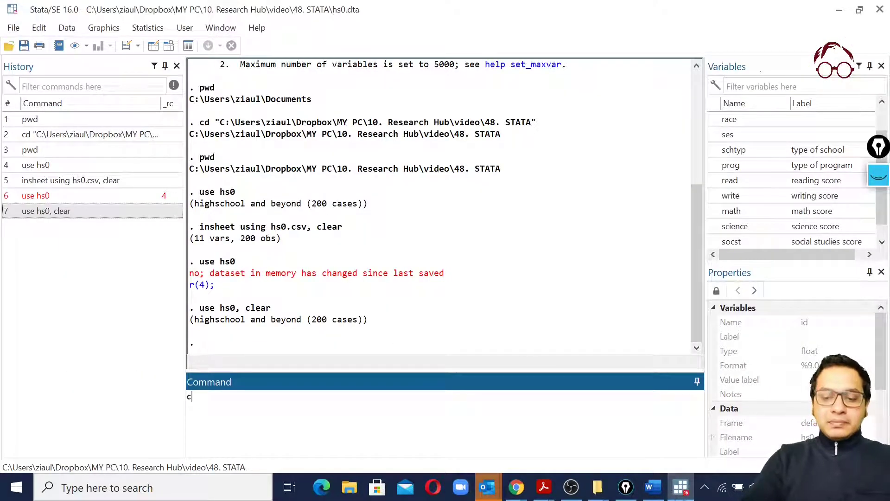
pyautogui.write('lear')
pyautogui.press('Return')
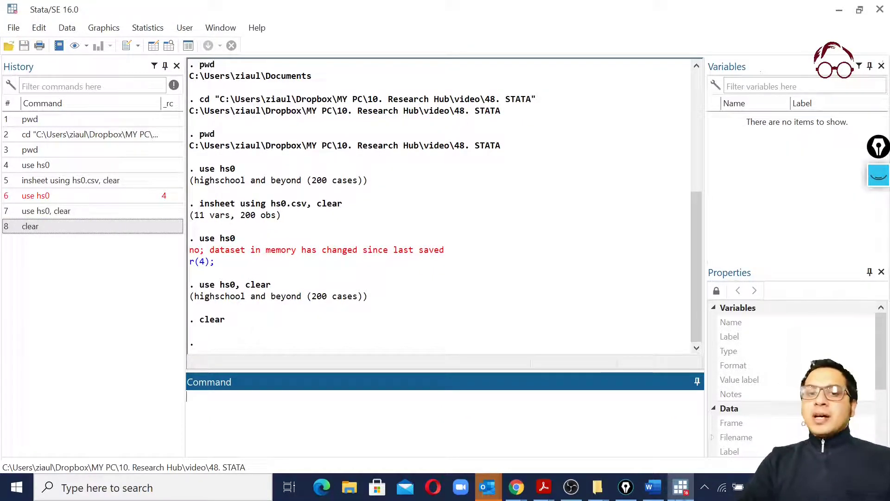
pyautogui.hotkey('alt', 'Tab')
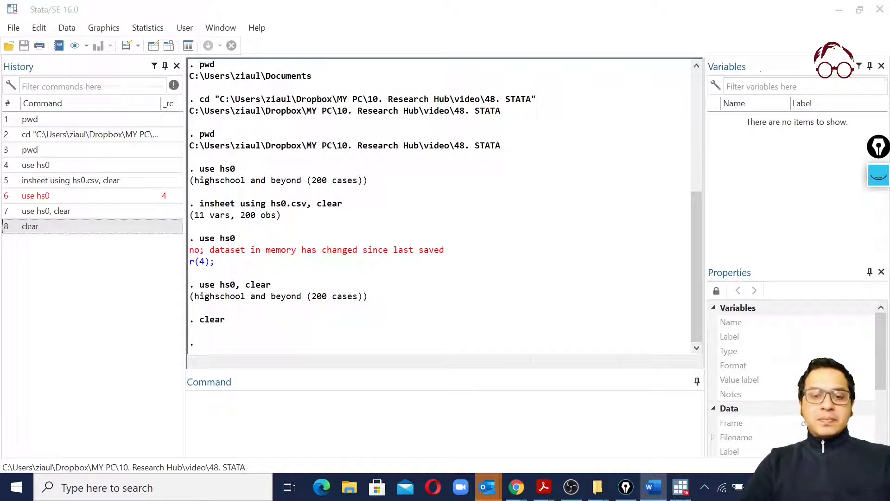
pyautogui.hotkey('alt', 'Tab')
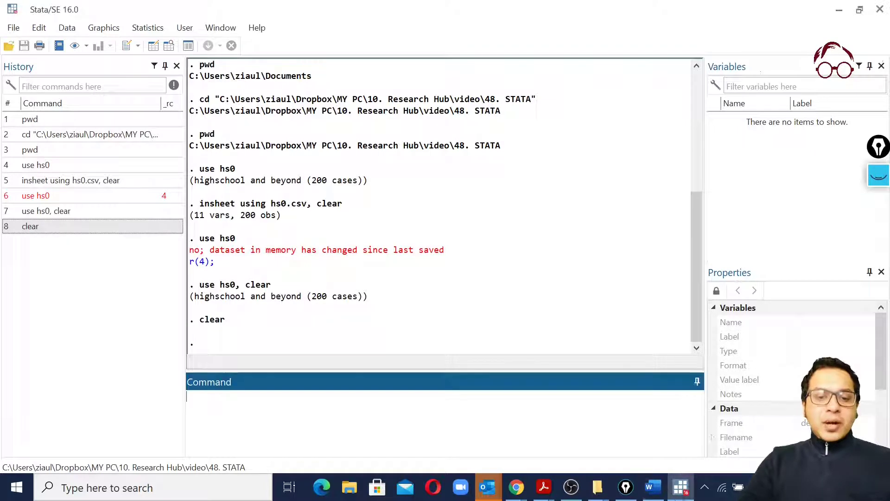
pyautogui.write('use https://researchhub.org/download/3403, clear')
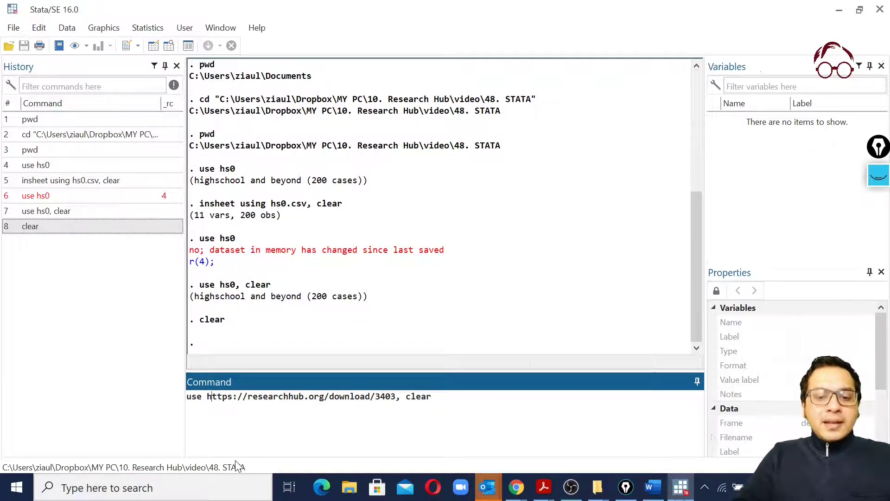
pyautogui.press('Right')
pyautogui.press('Right')
pyautogui.press('Right')
pyautogui.press('Right')
pyautogui.press('Right')
pyautogui.press('Right')
pyautogui.press('Right')
pyautogui.press('Right')
pyautogui.press('Right')
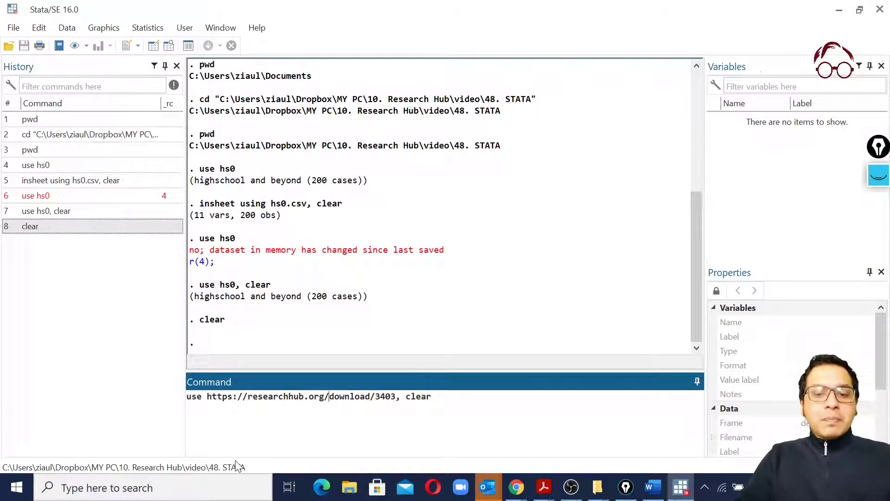
pyautogui.press('Left')
pyautogui.press('Left')
pyautogui.hotkey('shift', 'Right')
pyautogui.hotkey('shift', 'Right')
pyautogui.hotkey('shift', 'Right')
pyautogui.hotkey('shift', 'Right')
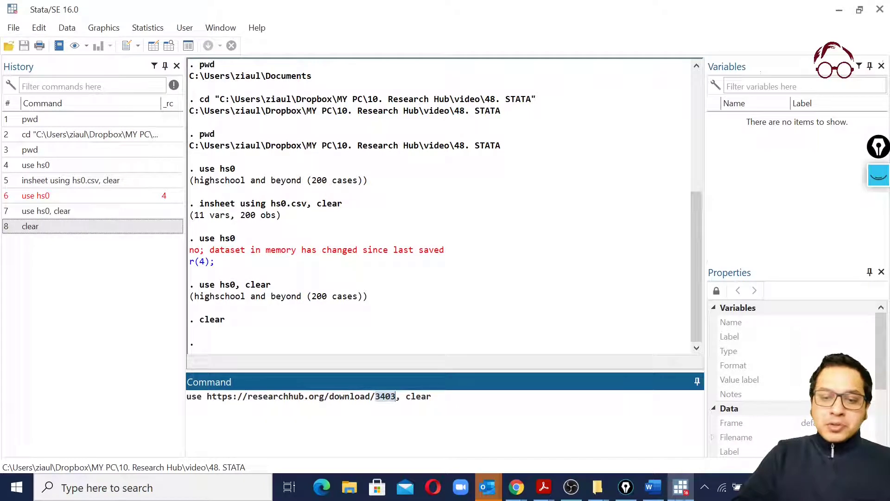
pyautogui.hotkey('ctrl', 'shift', 'Left')
pyautogui.hotkey('ctrl', 'shift', 'Left')
pyautogui.hotkey('ctrl', 'shift', 'Left')
pyautogui.hotkey('ctrl', 'shift', 'Left')
pyautogui.hotkey('ctrl', 'shift', 'Left')
pyautogui.hotkey('ctrl', 'shift', 'Left')
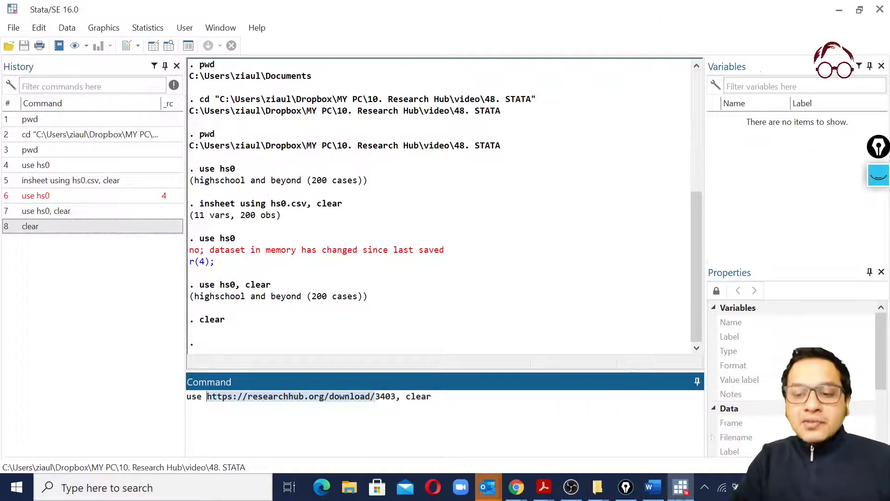
# Switch to the Data & Codes page in Chrome and examine the ids of the HSdataCSV and HSdataSTATA downloads.
pyautogui.moveTo(517, 487)
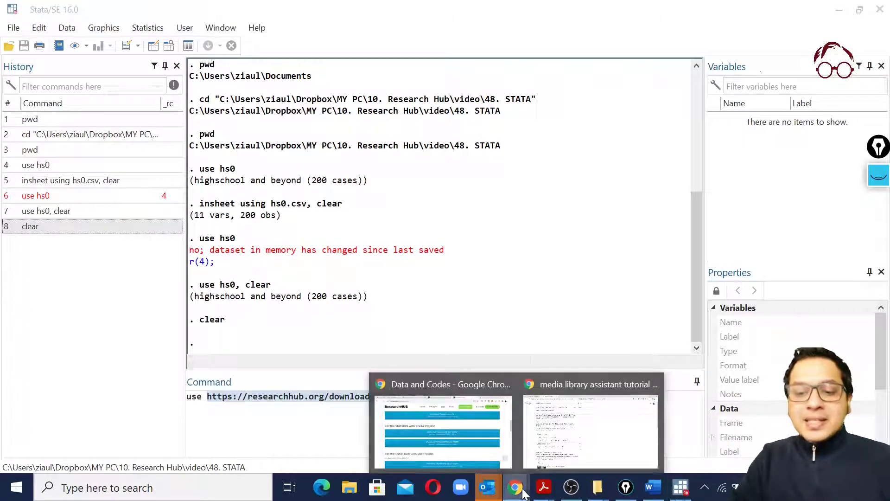
pyautogui.click(471, 430)
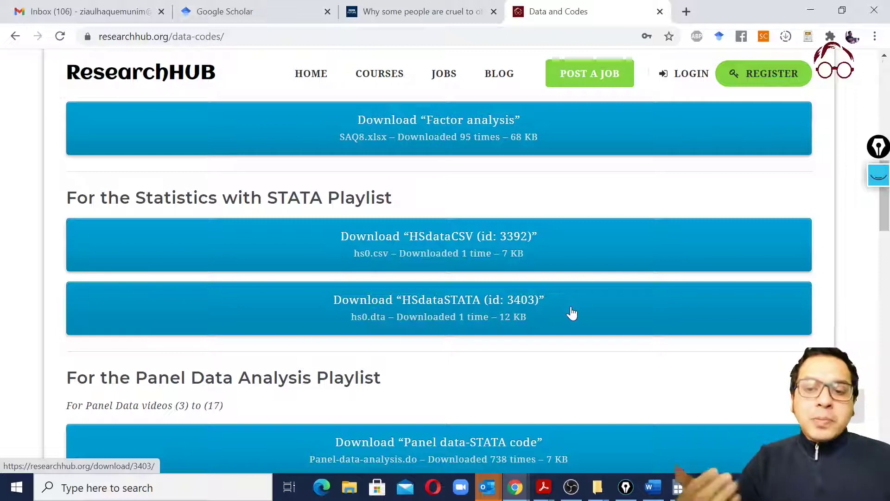
pyautogui.scroll(1, 572, 313)
pyautogui.scroll(3, 572, 313)
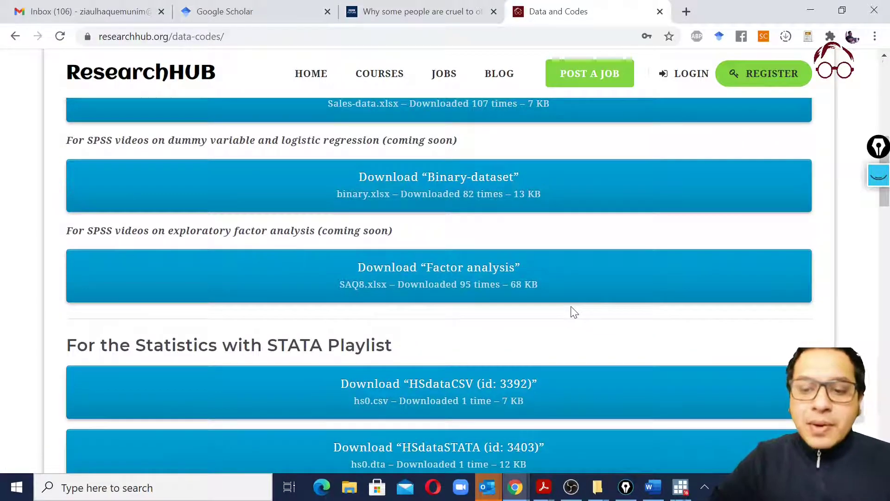
pyautogui.scroll(-5, 574, 313)
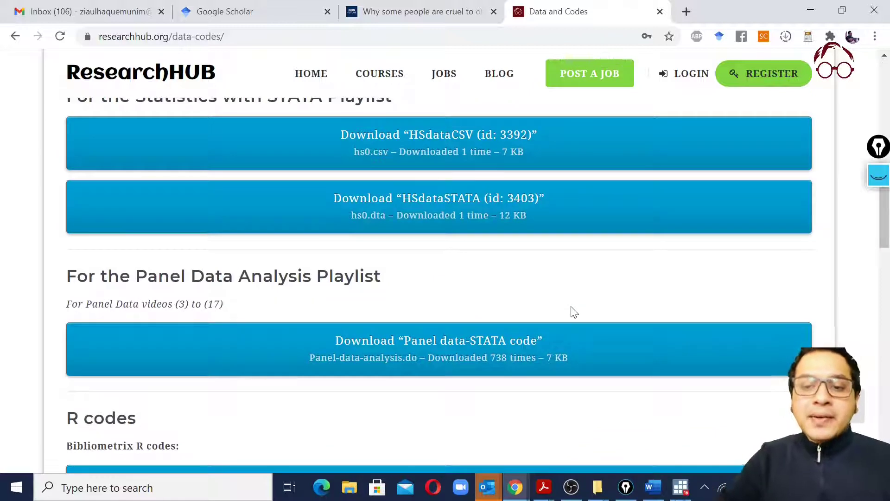
pyautogui.scroll(4, 575, 312)
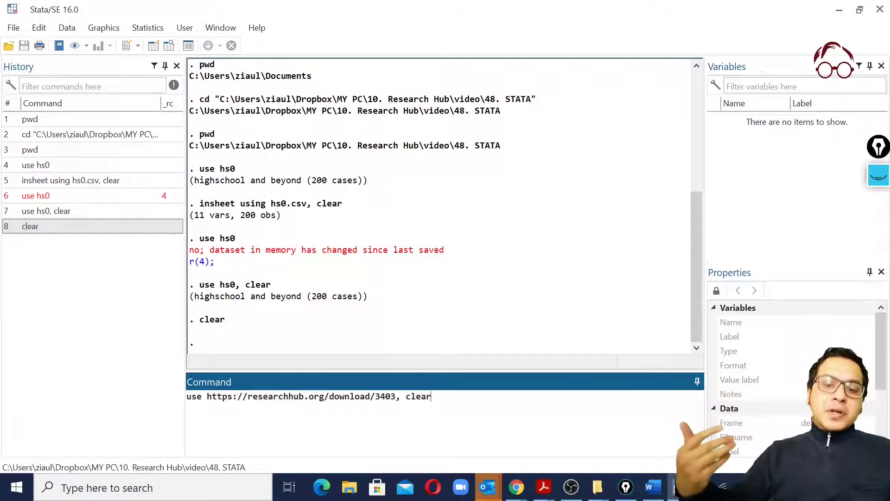
pyautogui.moveTo(429, 396); pyautogui.dragTo(400, 396)
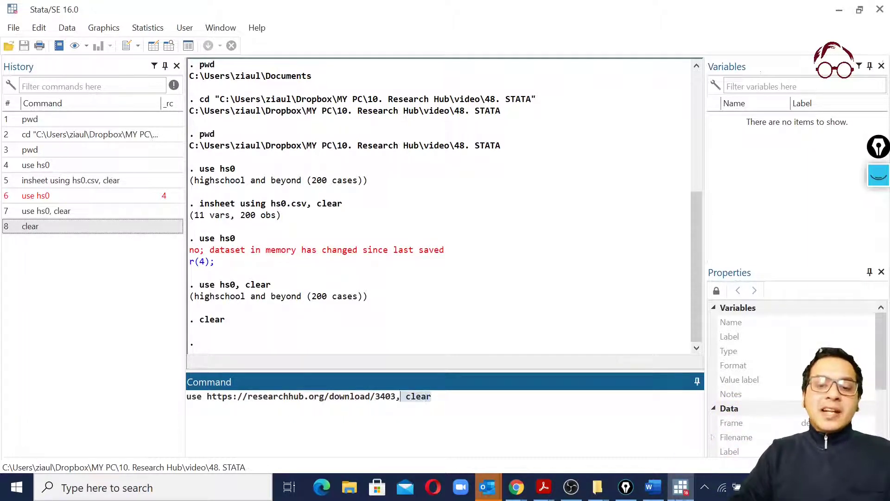
pyautogui.press('Delete')
pyautogui.press('Escape')
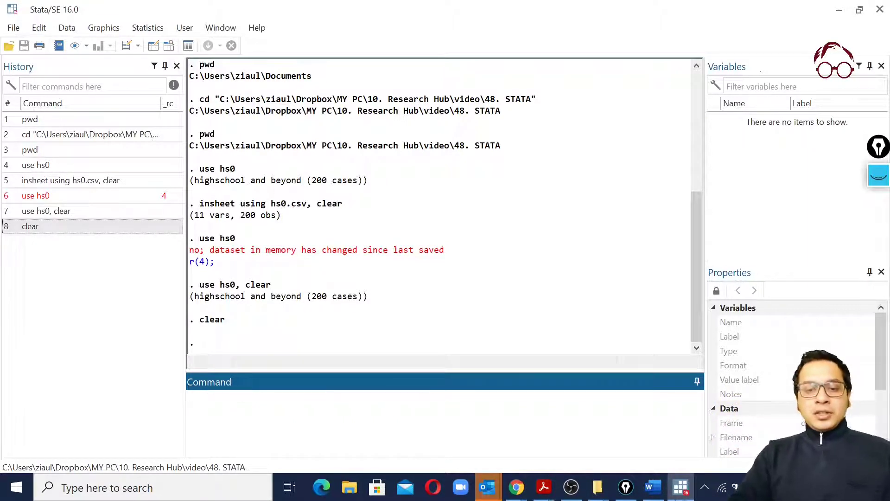
pyautogui.write('use https://researchhub.org/download/3403, clear')
pyautogui.press('Return')
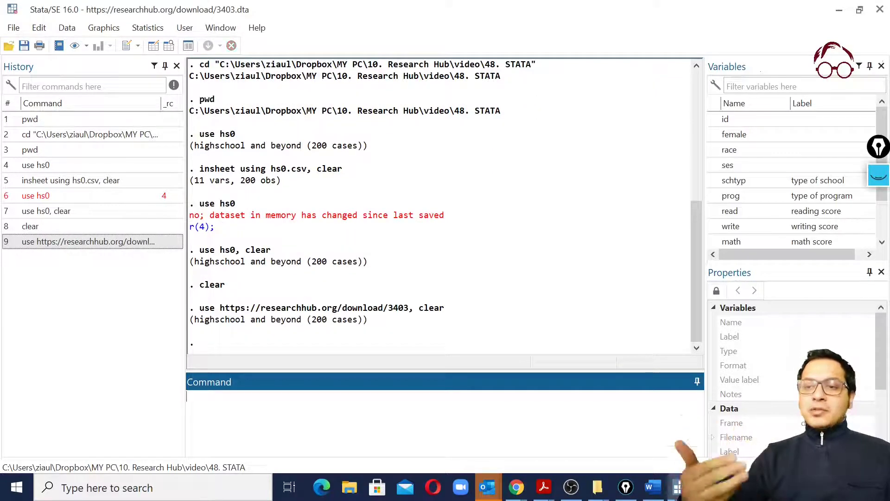
pyautogui.scroll(-1, 771, 183)
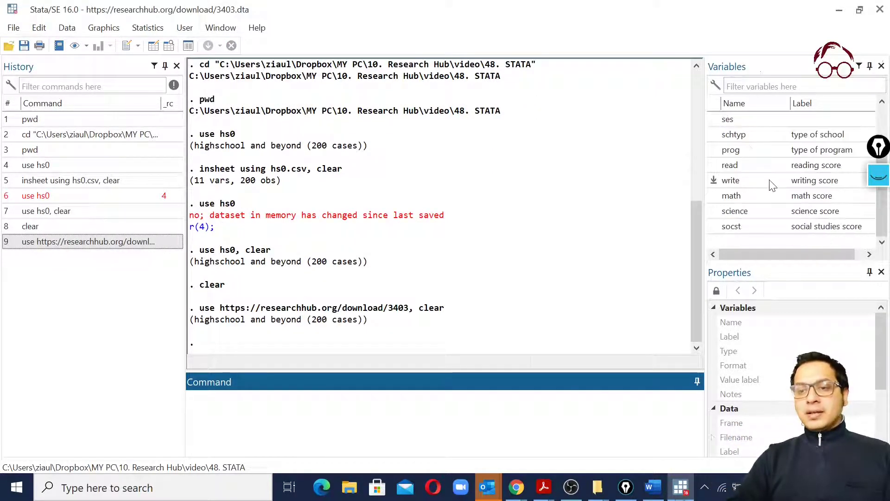
pyautogui.scroll(1, 771, 184)
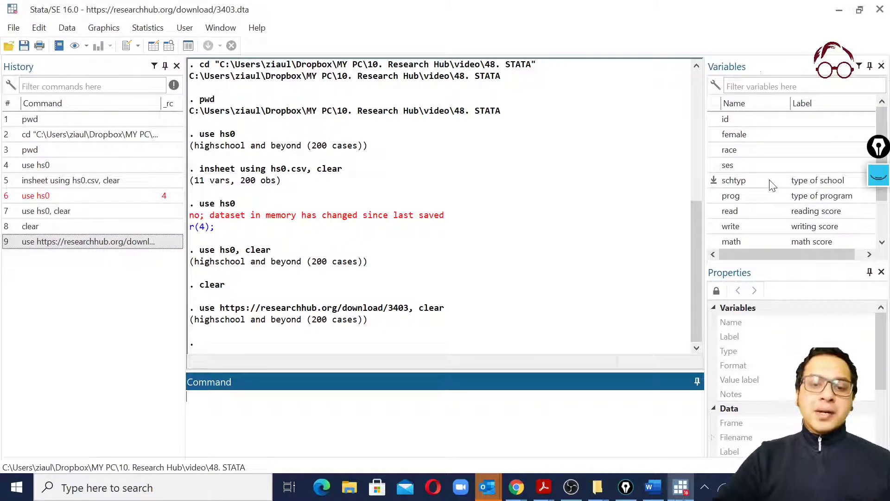
pyautogui.click(13, 29)
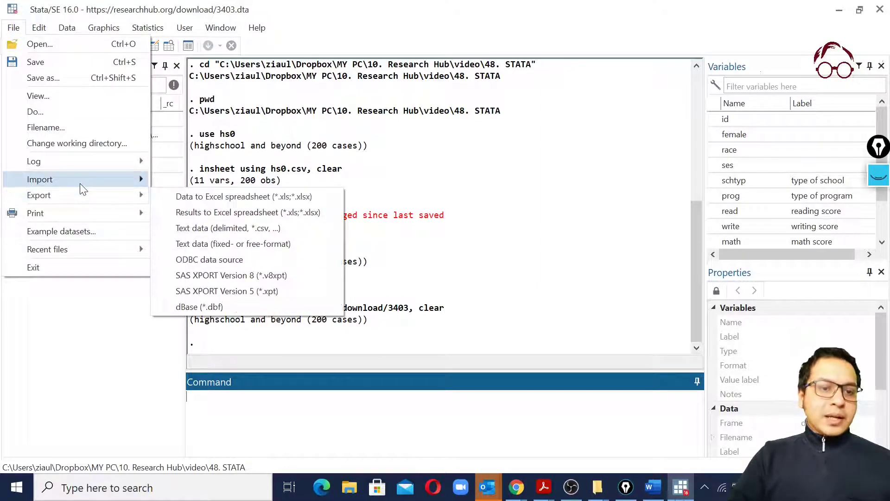
pyautogui.moveTo(80, 184)
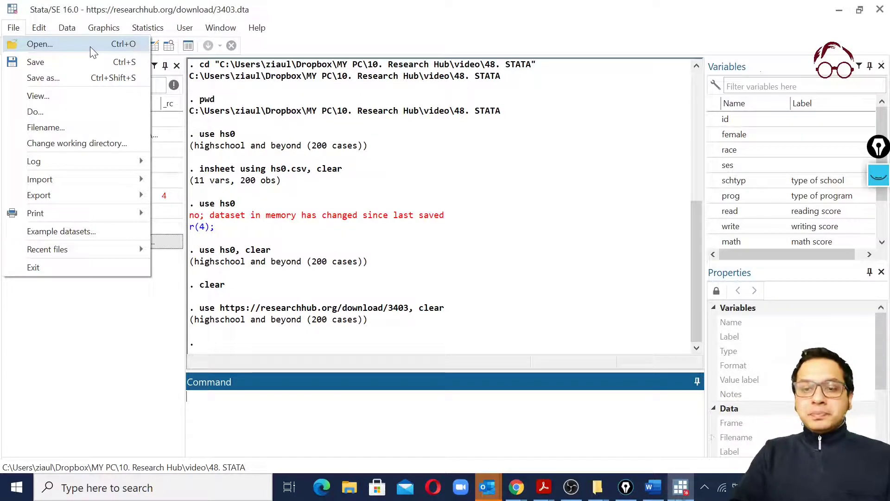
pyautogui.press('Escape')
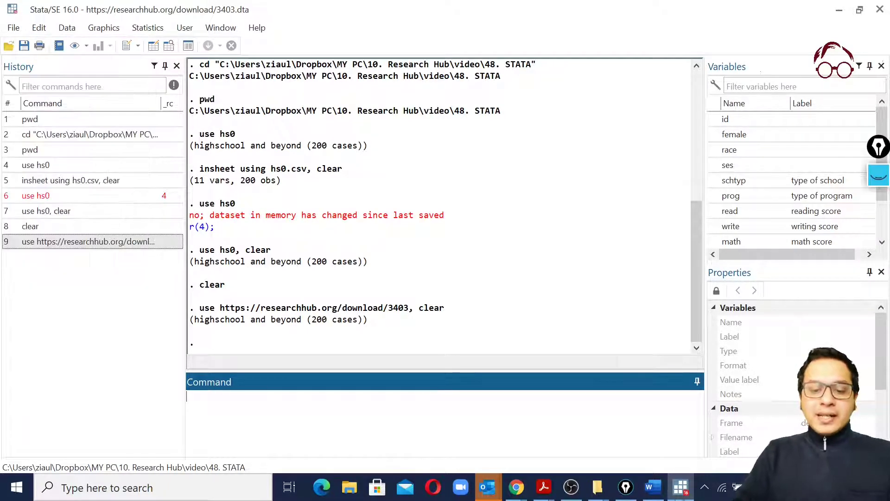
# Clear the data in memory and open the Stata file hs0 from the 48. STATA folder through the Open dialog.
pyautogui.press('Return')
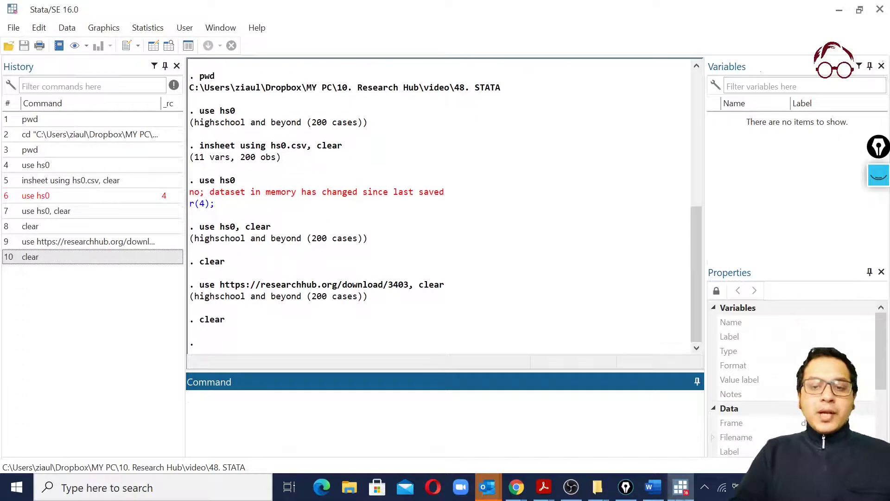
pyautogui.click(21, 31)
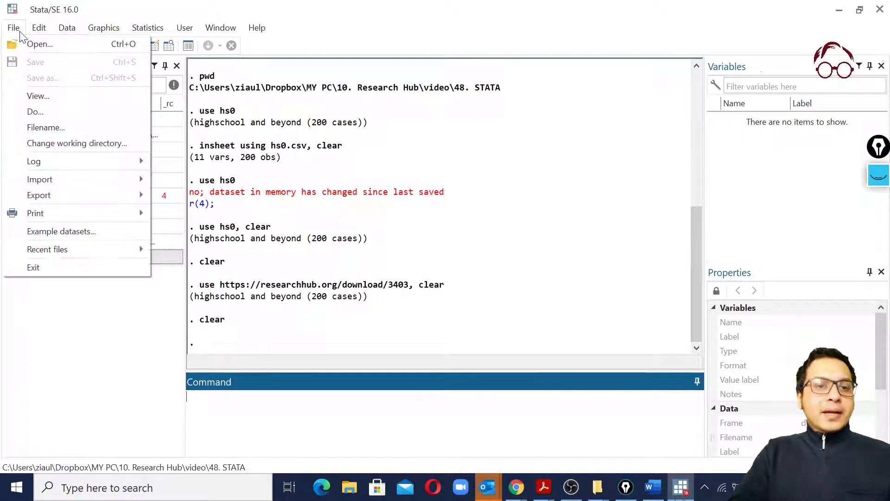
pyautogui.click(37, 43)
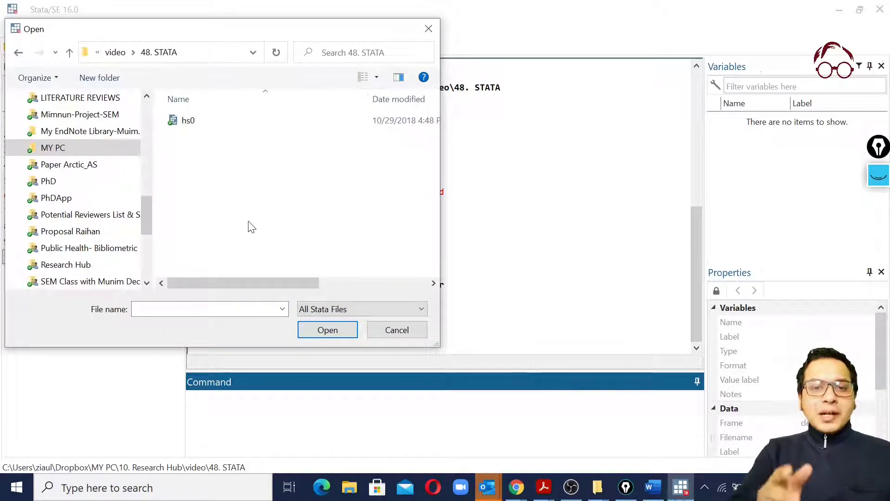
pyautogui.doubleClick(188, 120)
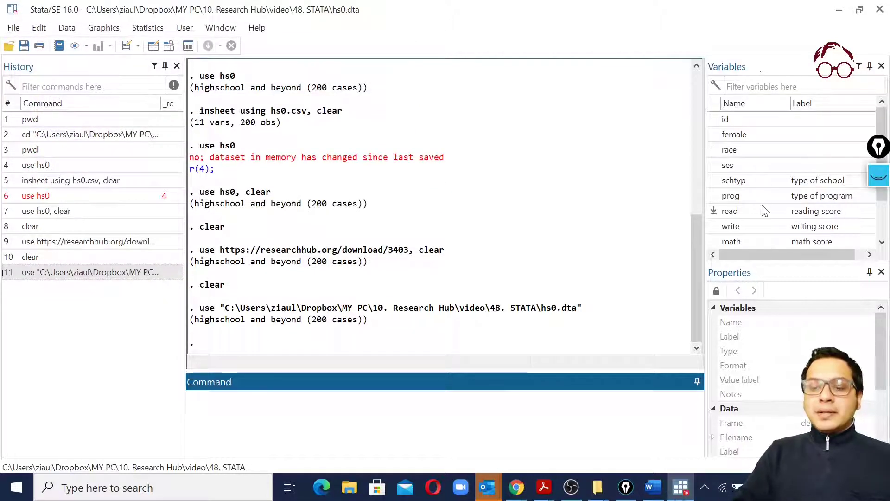
# Clear the data in memory and import hs0.csv from the 48. STATA folder as delimited text data with the default settings.
pyautogui.write('clear')
pyautogui.press('Return')
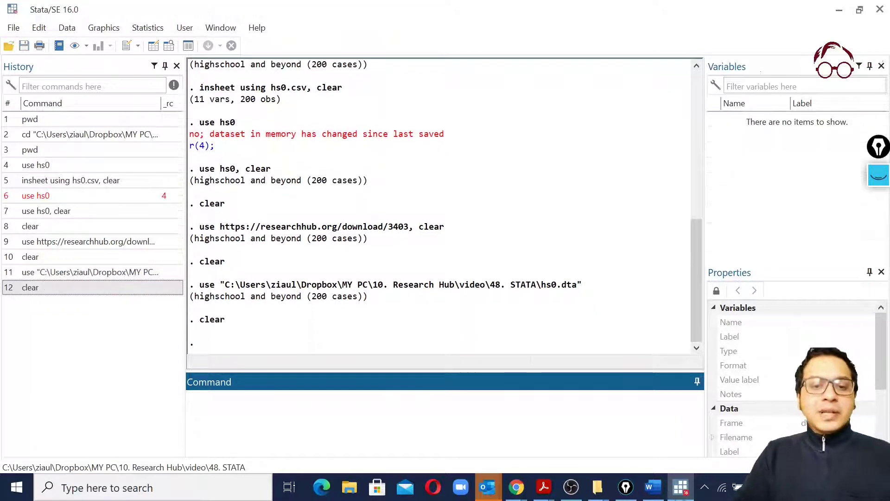
pyautogui.click(14, 28)
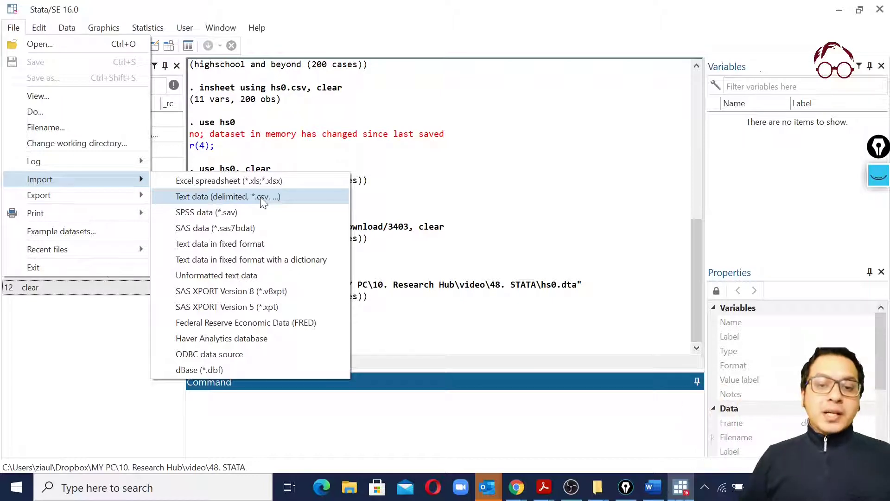
pyautogui.click(261, 196)
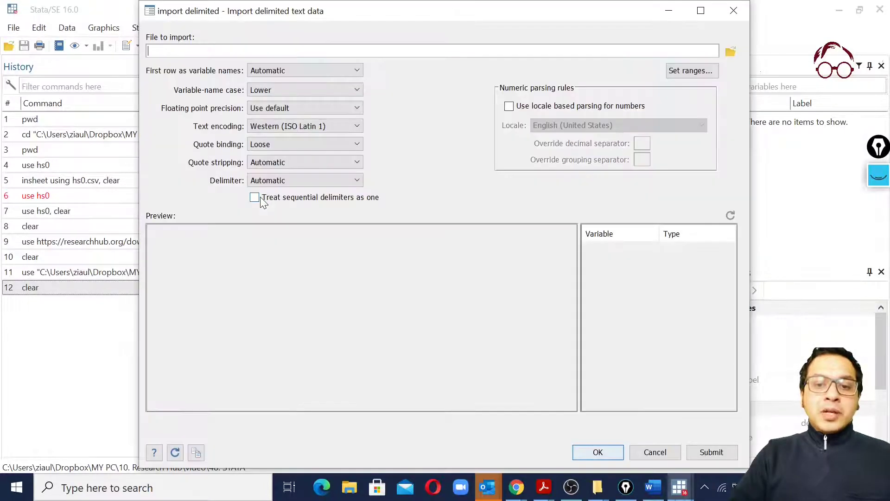
pyautogui.click(732, 51)
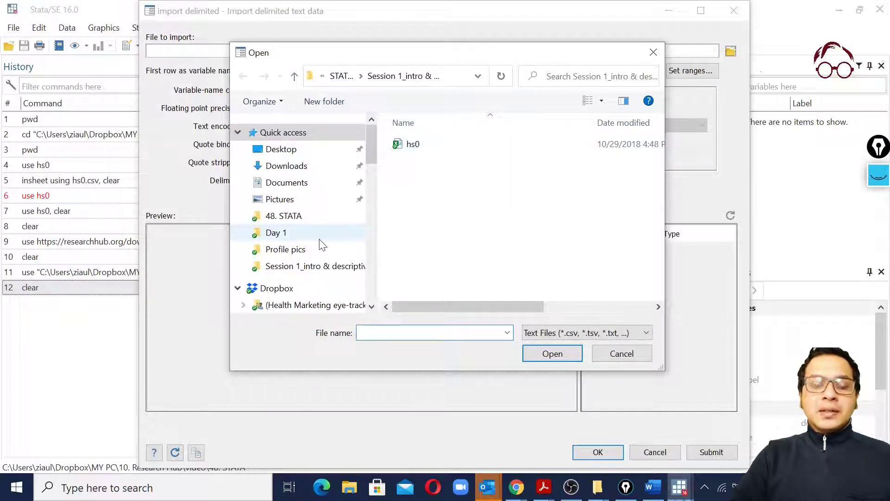
pyautogui.click(313, 216)
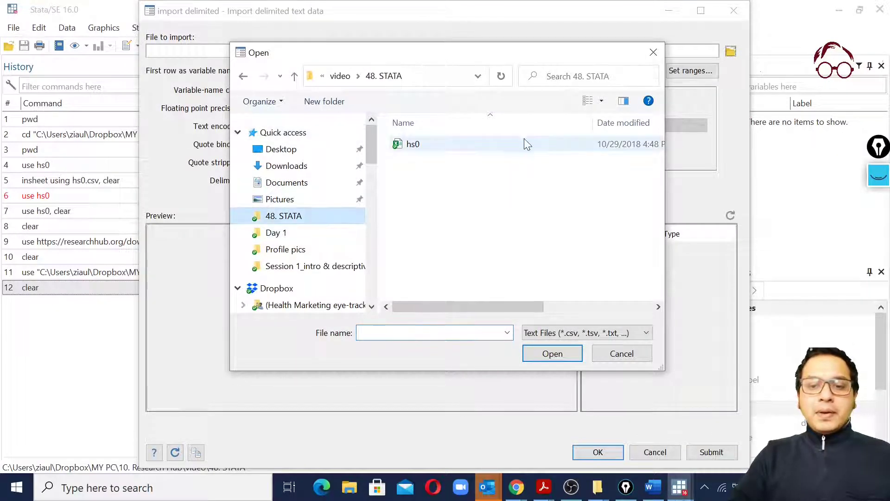
pyautogui.doubleClick(414, 144)
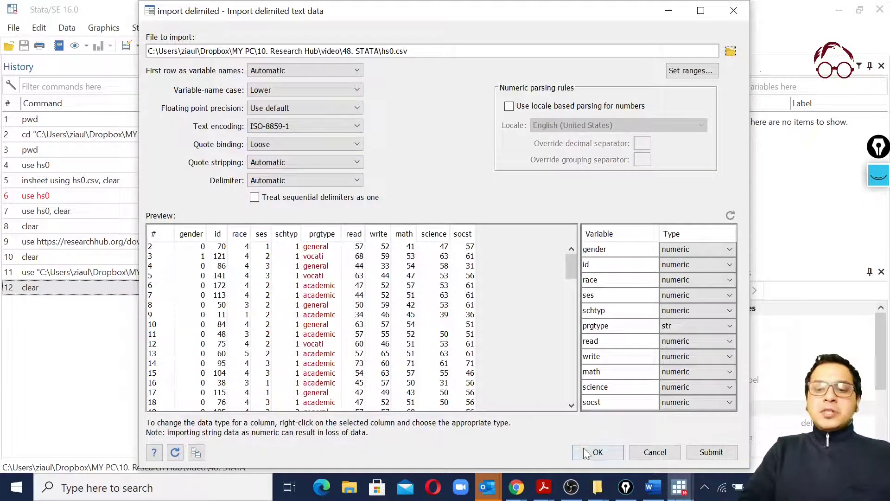
pyautogui.click(597, 452)
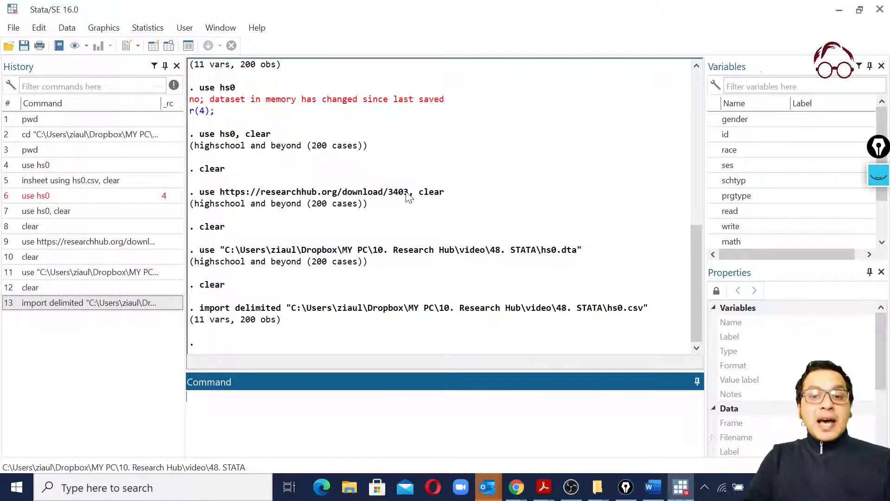
pyautogui.moveTo(412, 192); pyautogui.dragTo(220, 198)
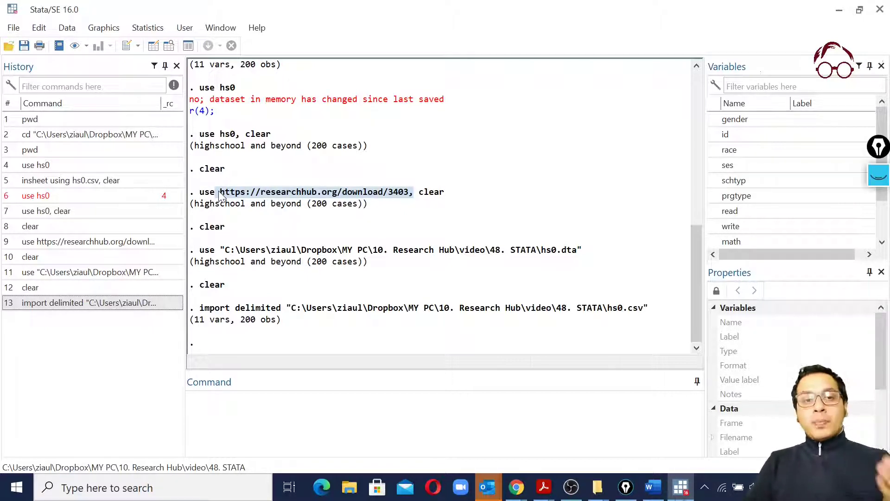
pyautogui.click(13, 27)
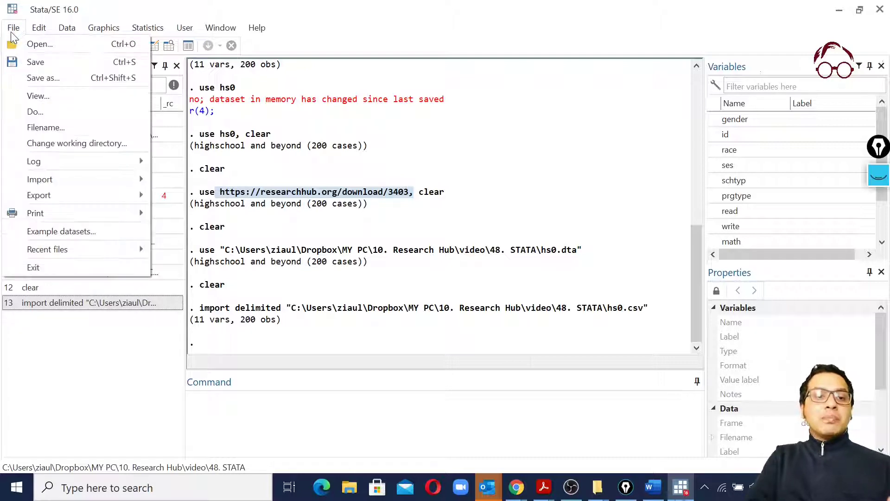
pyautogui.moveTo(70, 179)
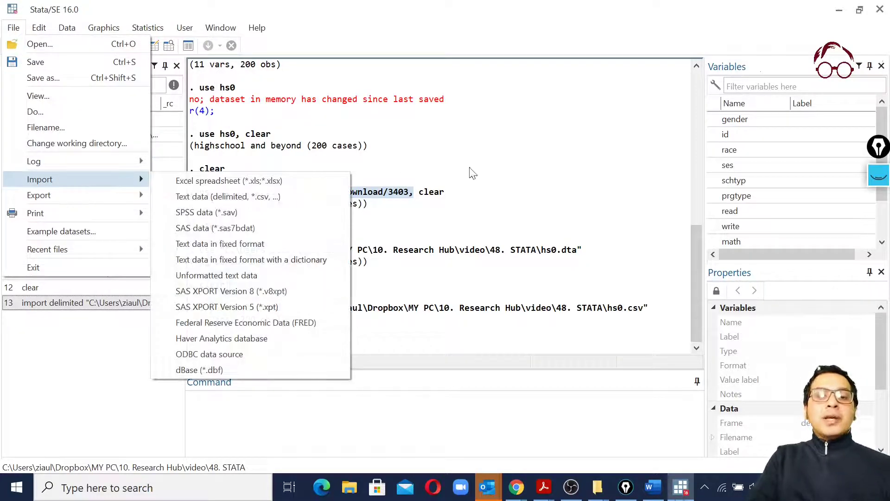
pyautogui.click(547, 184)
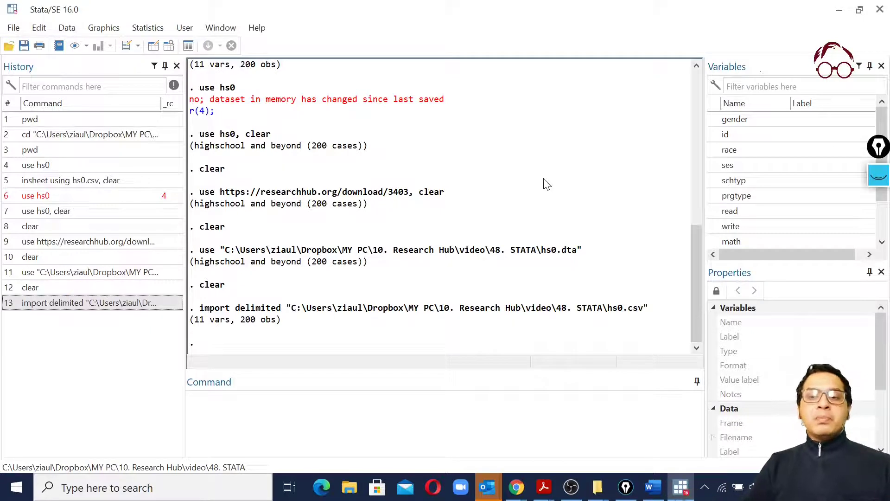
# Examine the available export formats and the dialog for saving the dataset as Stata Data (*.dta), leaving it without saving.
pyautogui.click(13, 28)
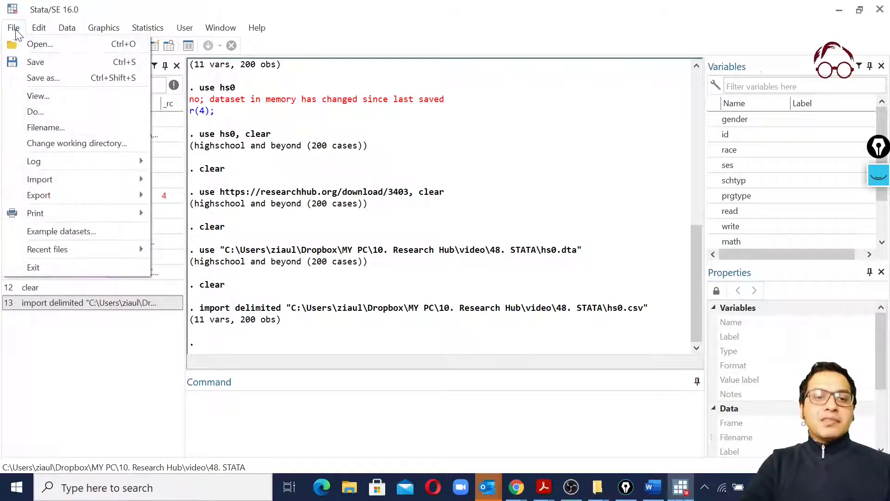
pyautogui.moveTo(108, 195)
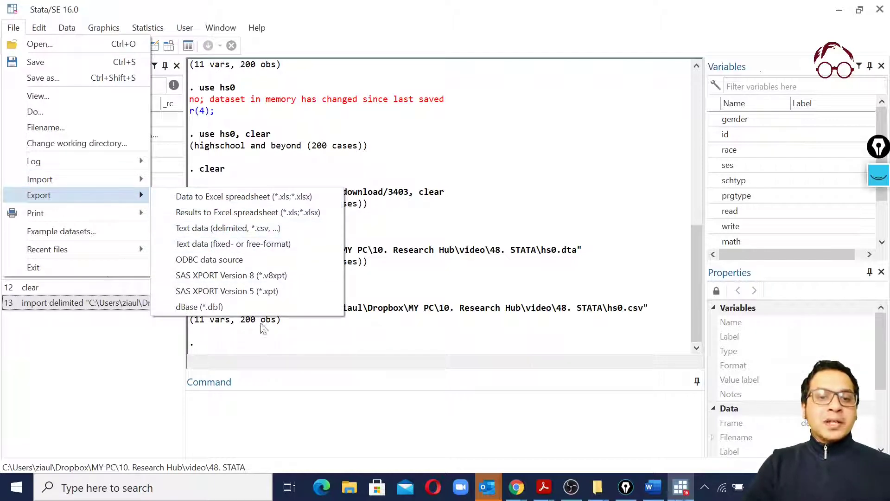
pyautogui.click(101, 77)
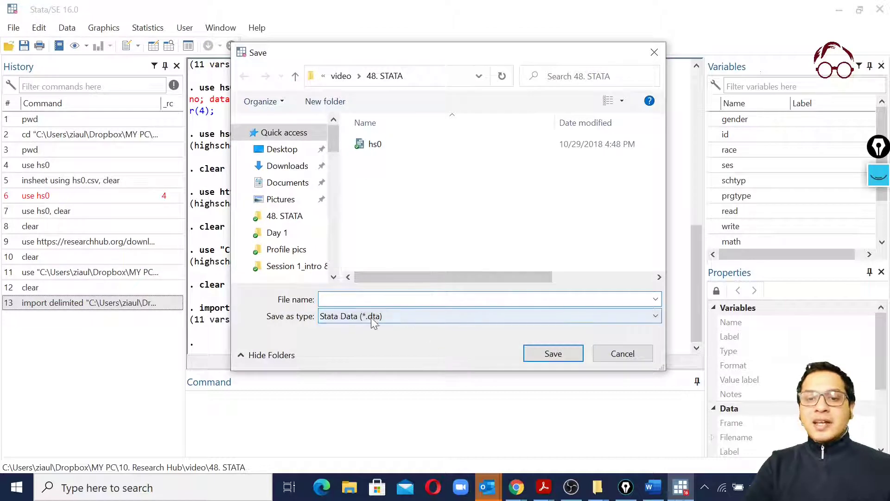
pyautogui.click(613, 354)
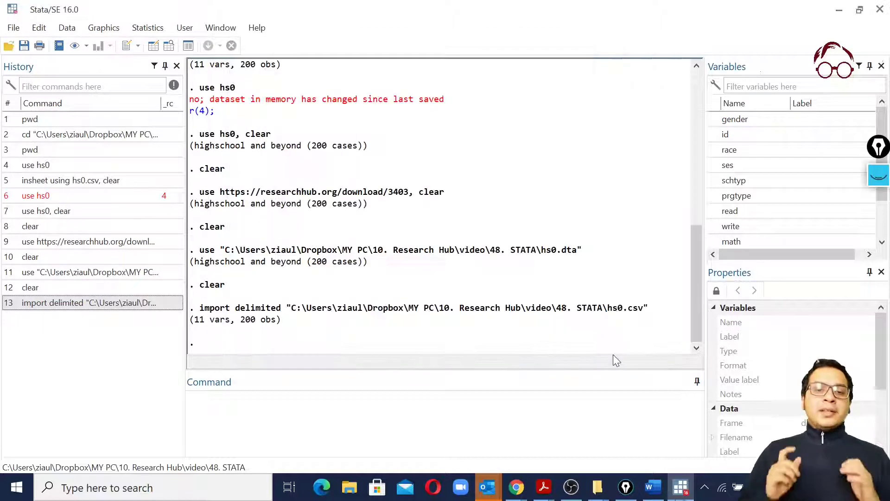